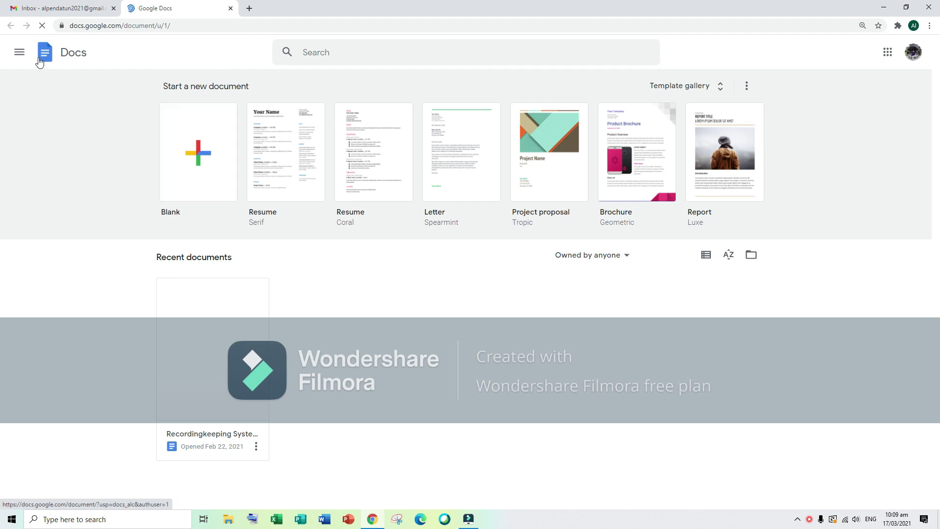
# - Create a blank form in Google Forms and name it "Daily Transaction Record - WRS"
pyautogui.click(47, 156)
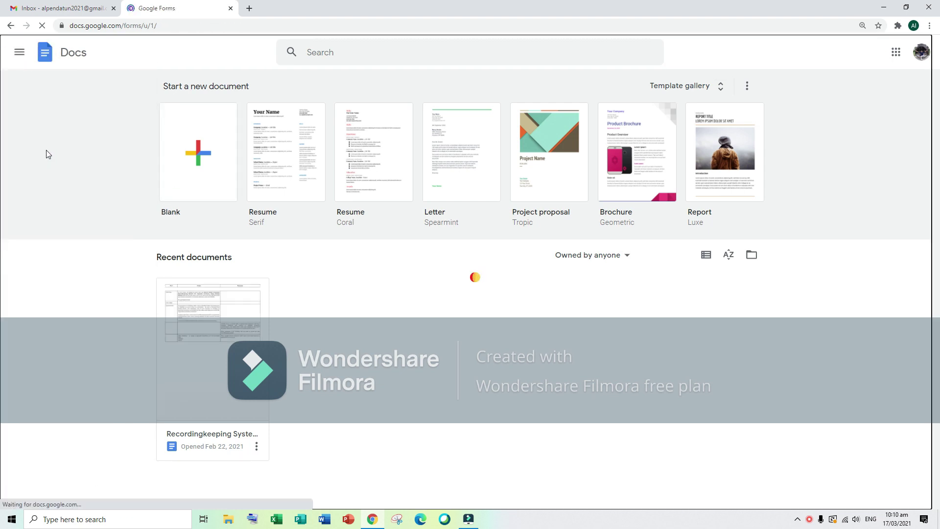
pyautogui.click(201, 140)
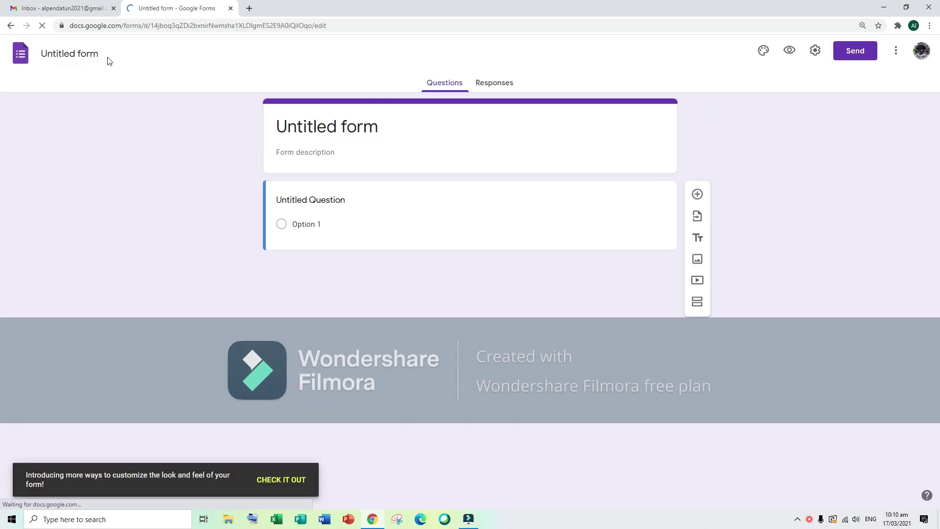
pyautogui.click(98, 53)
pyautogui.write('Daily Transaction Record')
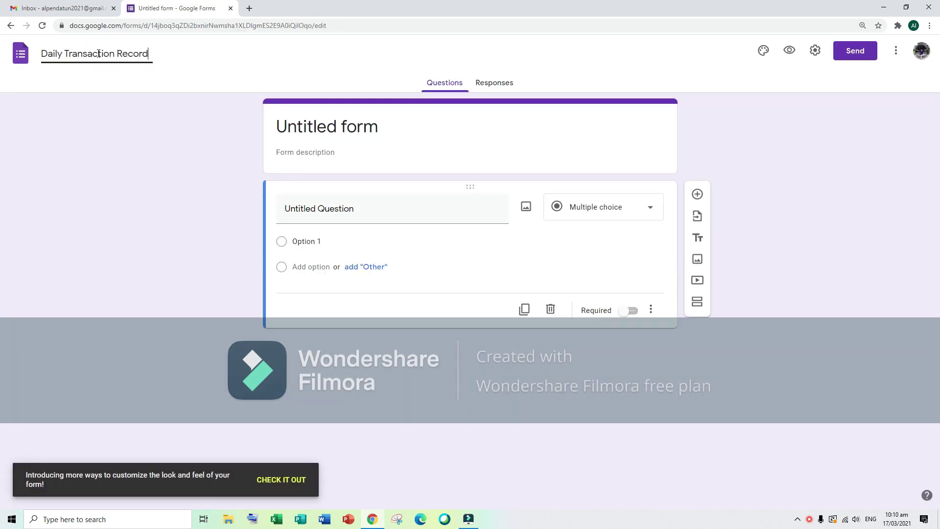
pyautogui.press('Return')
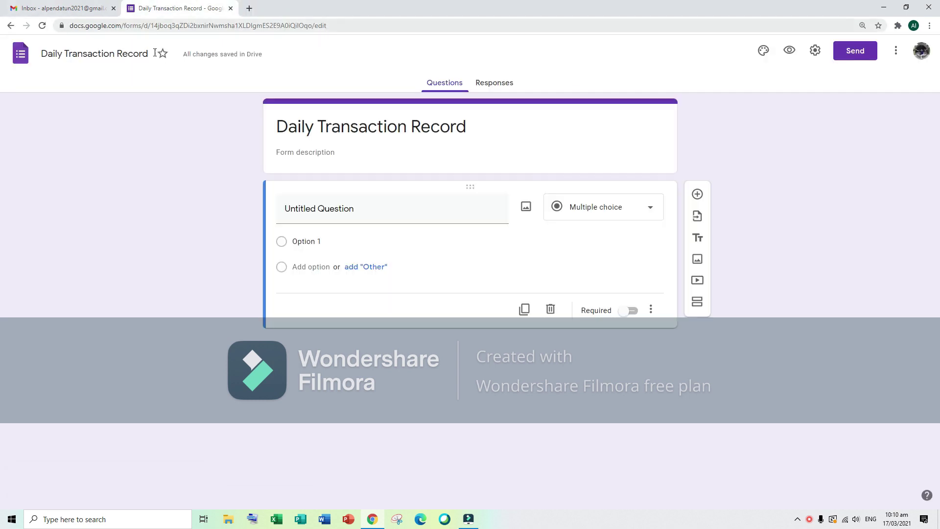
pyautogui.click(155, 52)
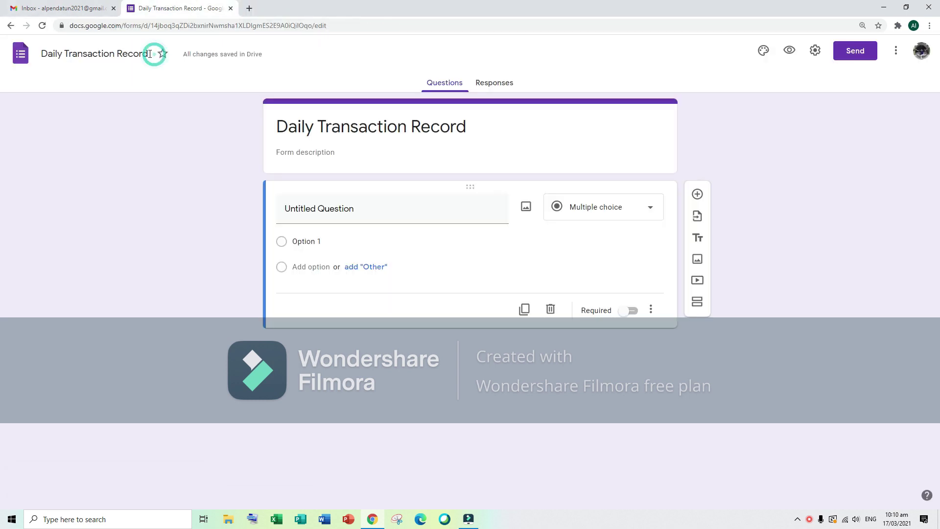
pyautogui.write('- WRS')
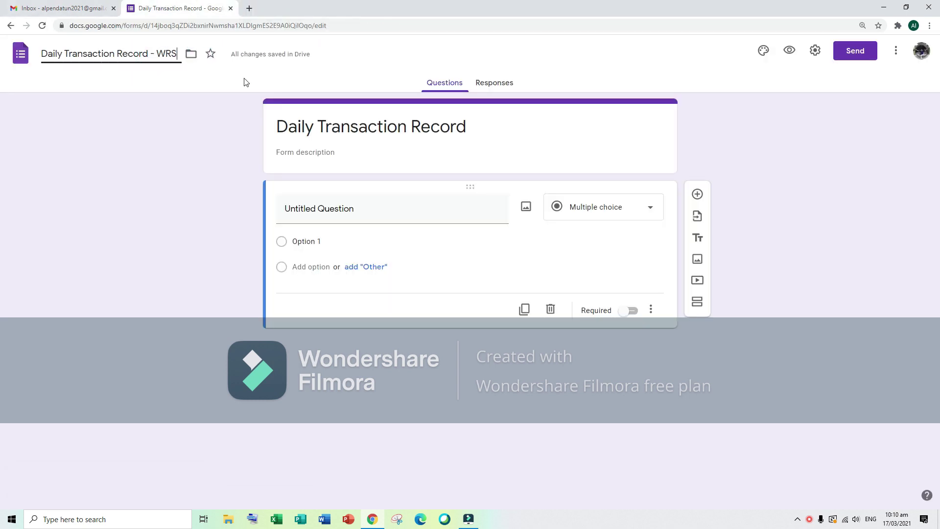
pyautogui.click(383, 175)
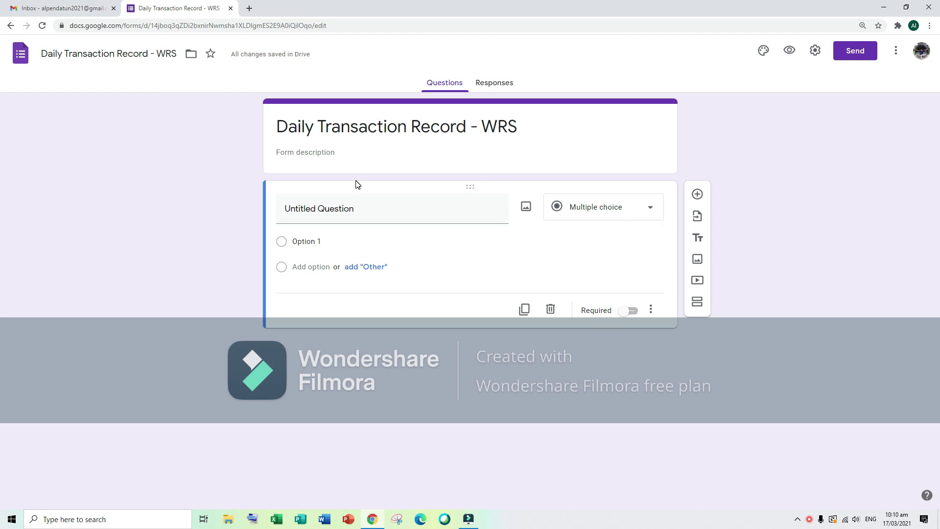
# - Title the first question "Transaction Type" as multiple choice with the options Sales and Expenses
pyautogui.click(346, 210)
pyautogui.write('T')
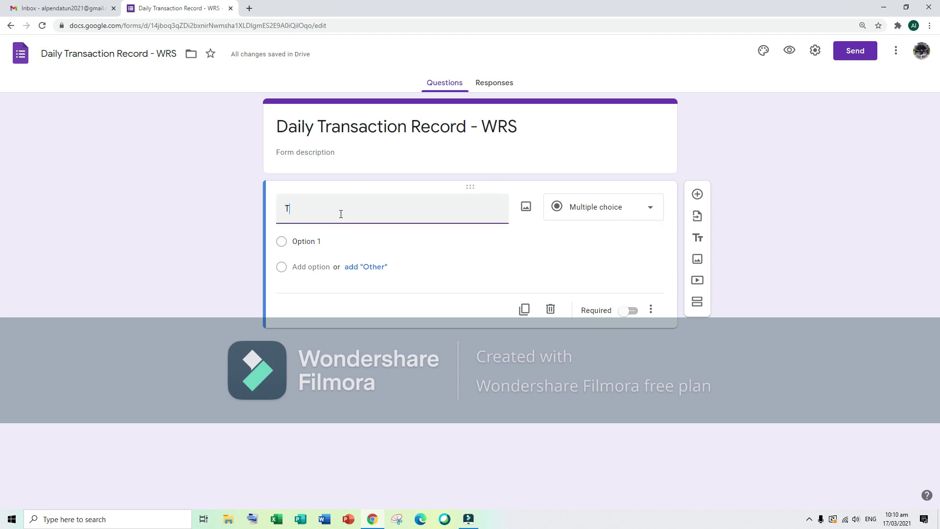
pyautogui.write('ransaction Type')
pyautogui.click(325, 244)
pyautogui.click(610, 213)
pyautogui.click(582, 161)
pyautogui.write('Sales')
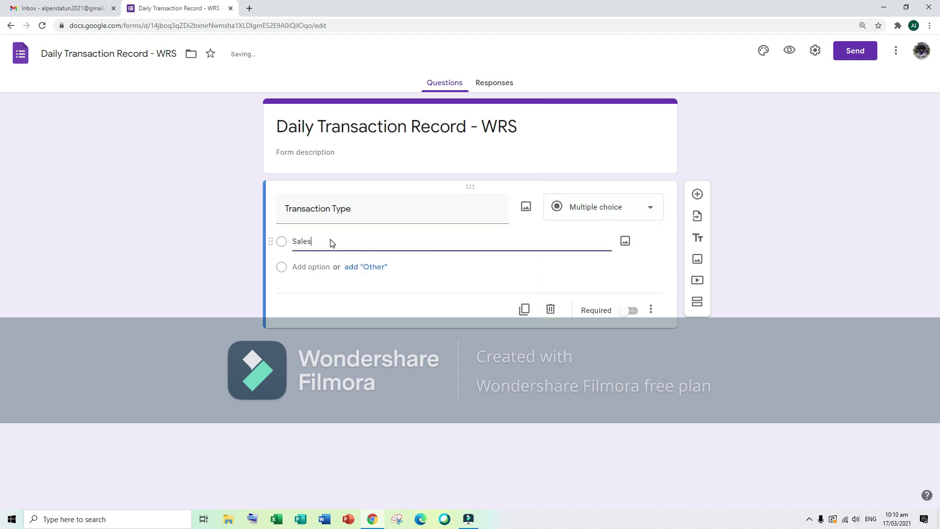
pyautogui.press('Return')
pyautogui.write('Expenses')
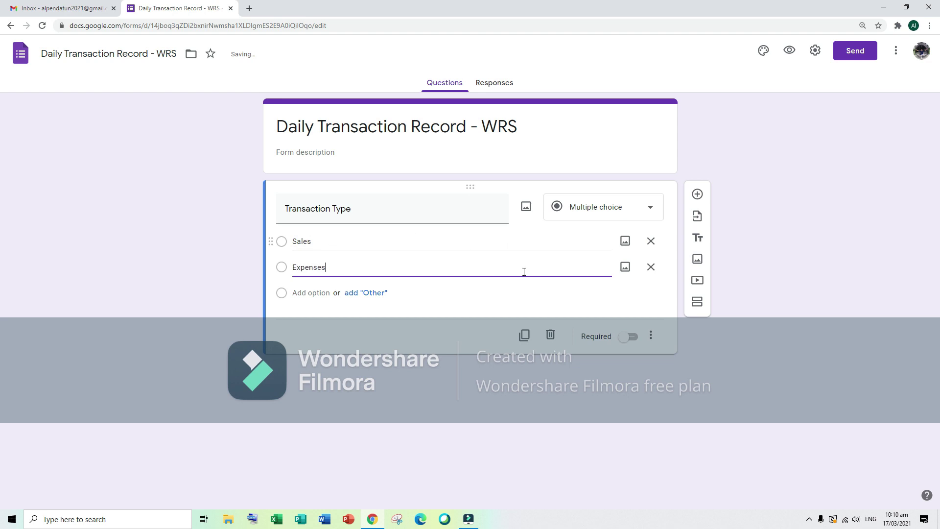
# - Make the Transaction Type question required and let its answers determine which section follows
pyautogui.click(628, 336)
pyautogui.click(650, 336)
pyautogui.click(705, 391)
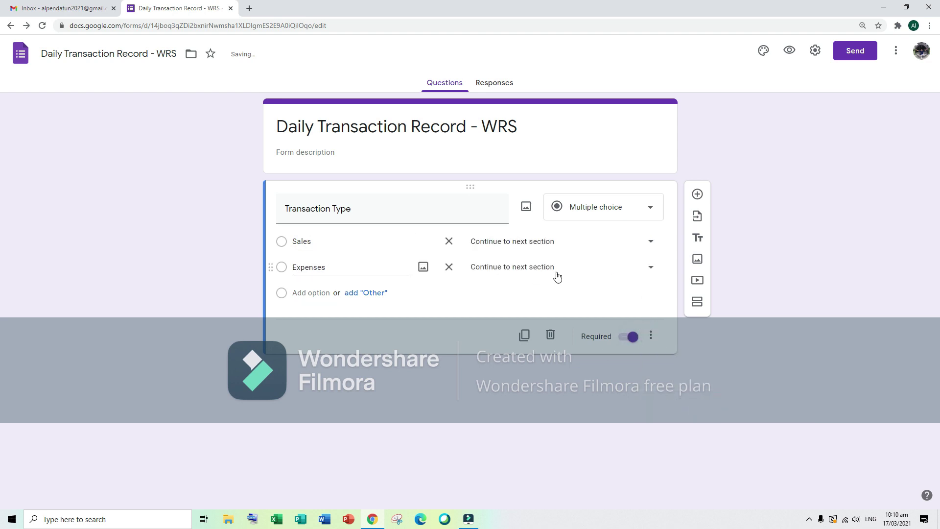
# - Add a new section titled "Daily Sales Record" after the Transaction Type question
pyautogui.click(697, 301)
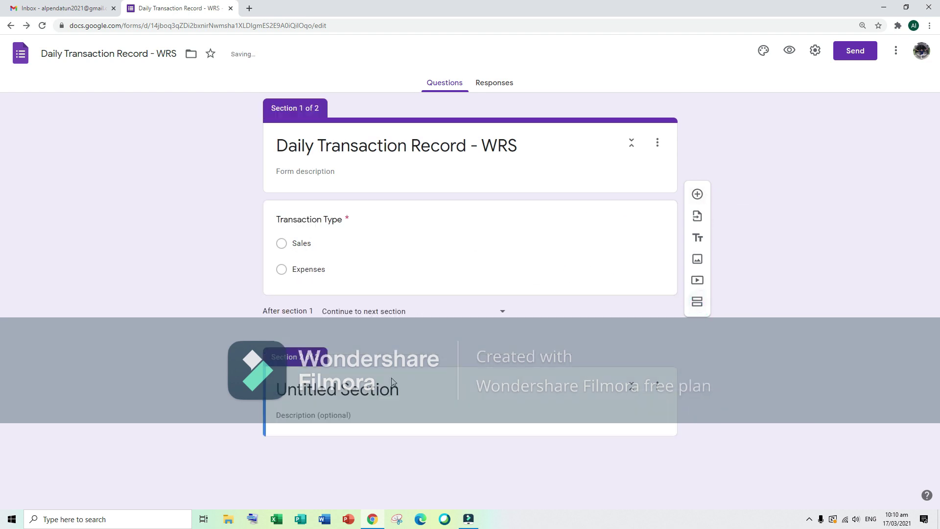
pyautogui.click(334, 390)
pyautogui.write('Daily S')
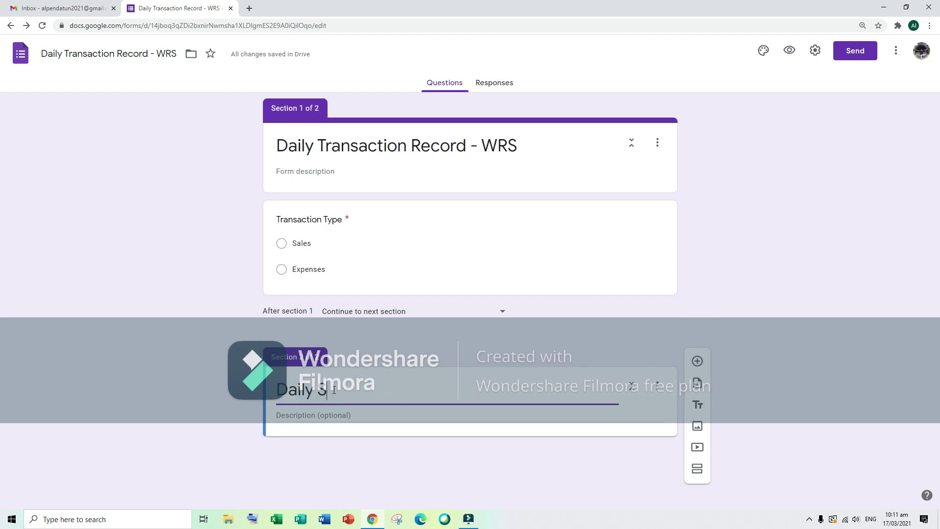
pyautogui.write('ales Record')
# - Add a required multiple-choice question "Sales Type" with the options Cash and Accounts Receivable to the Daily Sales Record section
pyautogui.click(697, 361)
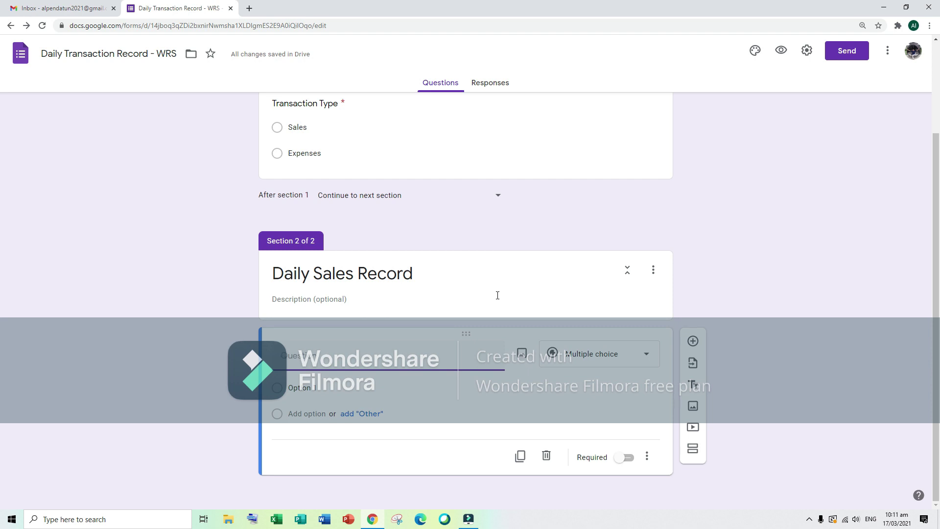
pyautogui.write('Sales Type')
pyautogui.click(328, 392)
pyautogui.write('Cash')
pyautogui.press('Return')
pyautogui.write('Accounts Receivable')
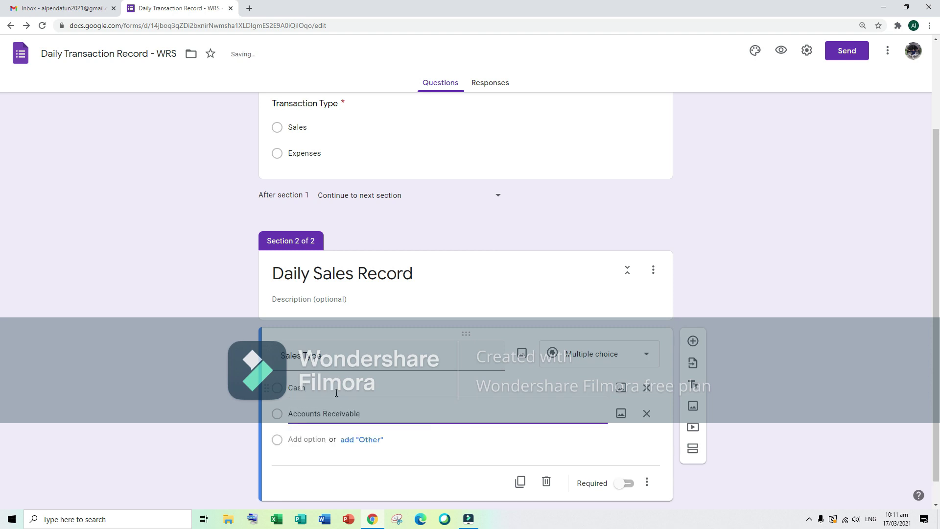
pyautogui.click(625, 483)
pyautogui.click(646, 482)
pyautogui.click(606, 449)
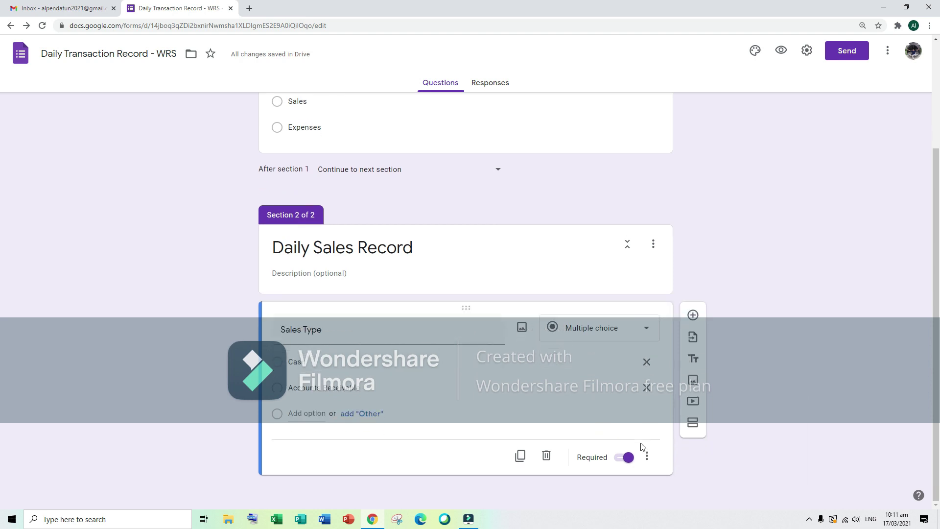
# - Add a short-answer question titled "Pick Up (20 per Gallon) in Quantity" below Sales Type
pyautogui.click(692, 315)
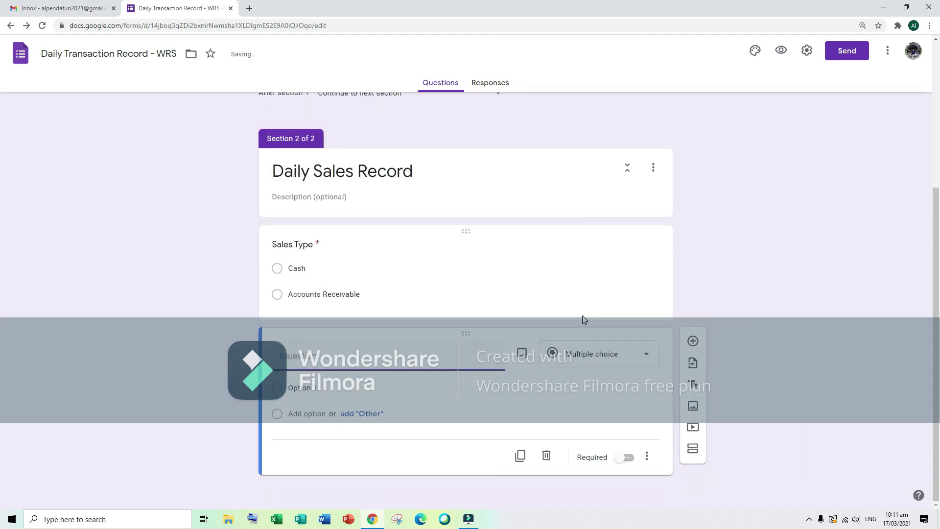
pyautogui.write('Pick Up (20 per Gallon')
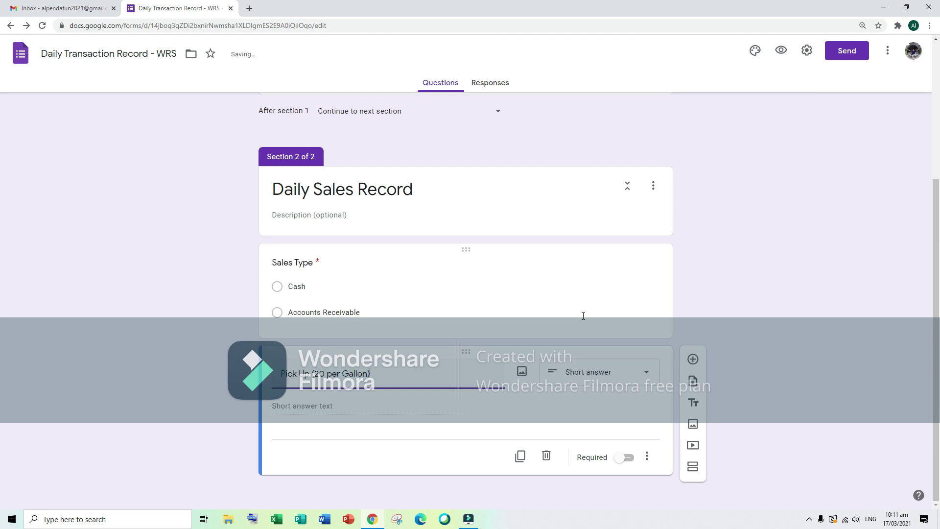
pyautogui.write(') in Quan')
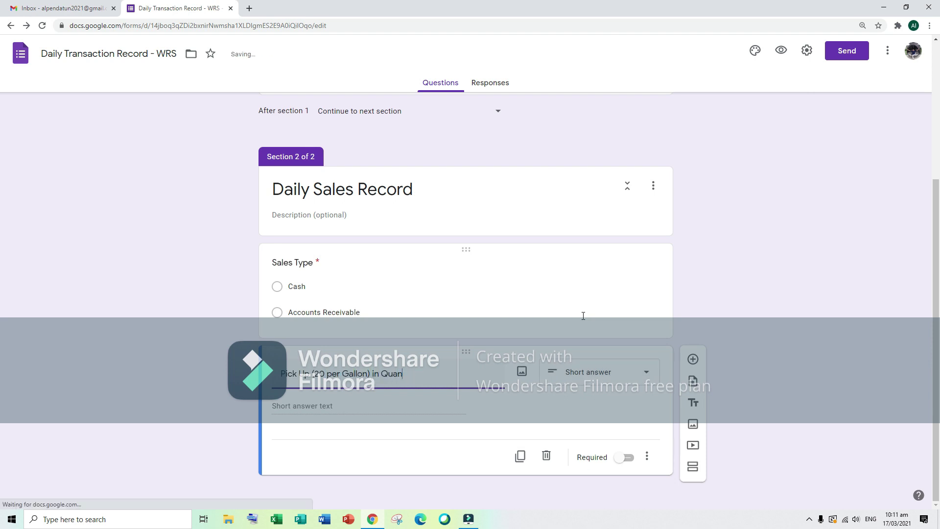
pyautogui.write('irttity')
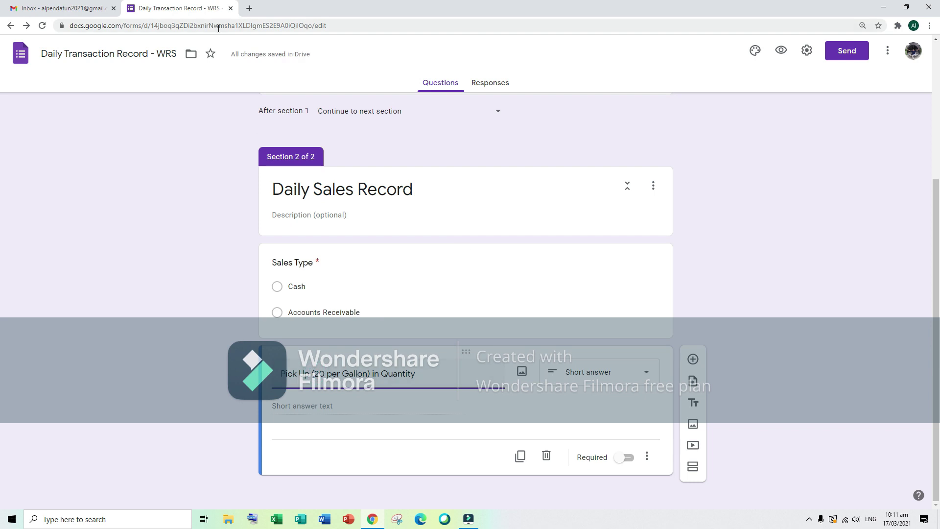
# - Search the web for "philippine peso sign" and copy the ₱ symbol in front of 20 in the Pick Up question title
pyautogui.hotkey('ctrl', 't')
pyautogui.write('philippine peso sign')
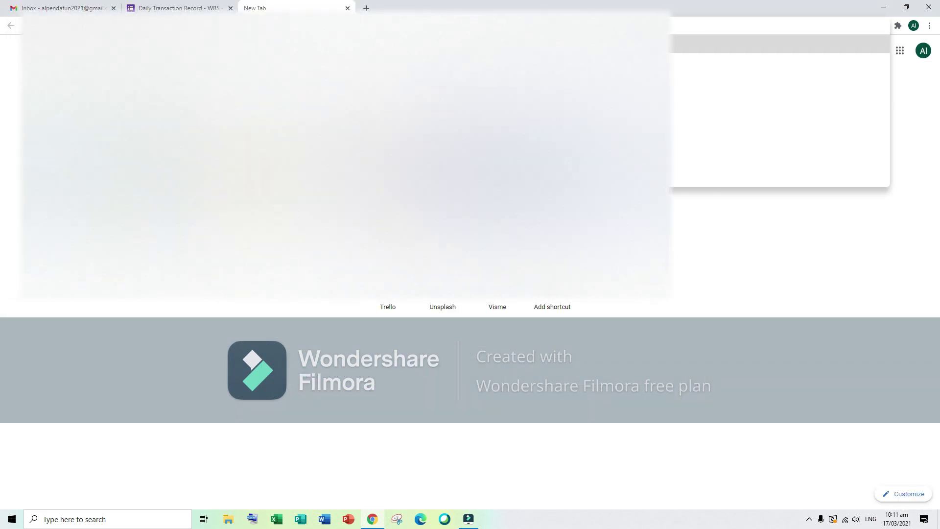
pyautogui.press('Return')
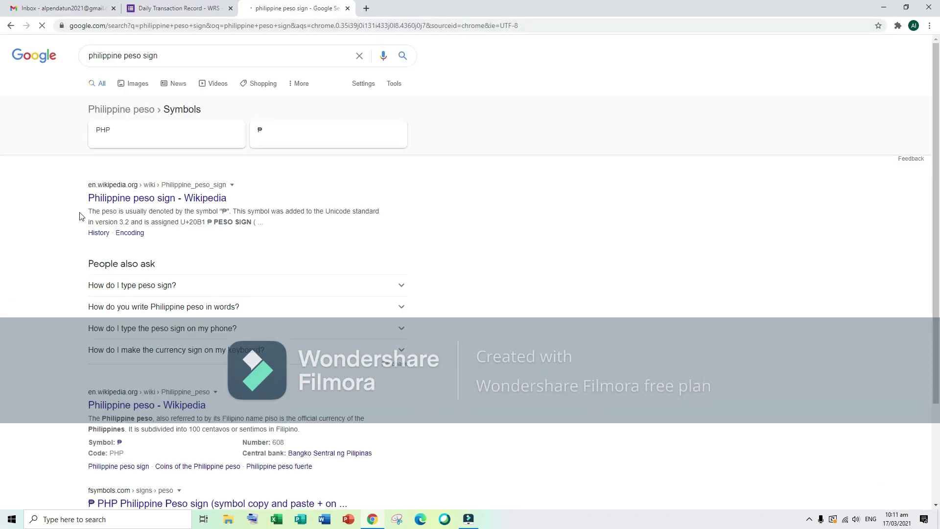
pyautogui.doubleClick(119, 442)
pyautogui.rightClick(119, 442)
pyautogui.click(142, 398)
pyautogui.click(176, 9)
pyautogui.rightClick(315, 374)
pyautogui.click(350, 296)
# - Make the Pick Up question required and restrict its response with the validation Number, Is number
pyautogui.click(607, 386)
pyautogui.click(625, 457)
pyautogui.click(625, 457)
pyautogui.click(647, 456)
pyautogui.click(679, 488)
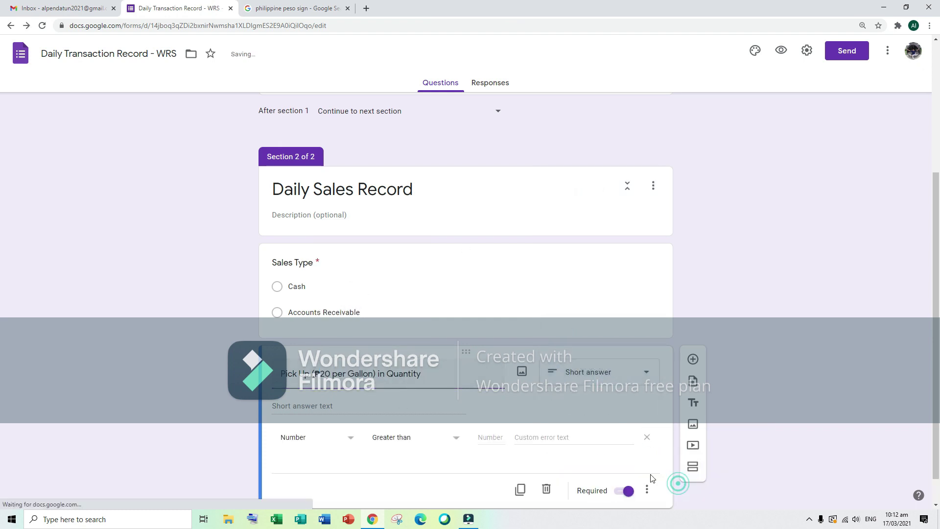
pyautogui.click(391, 438)
pyautogui.click(390, 455)
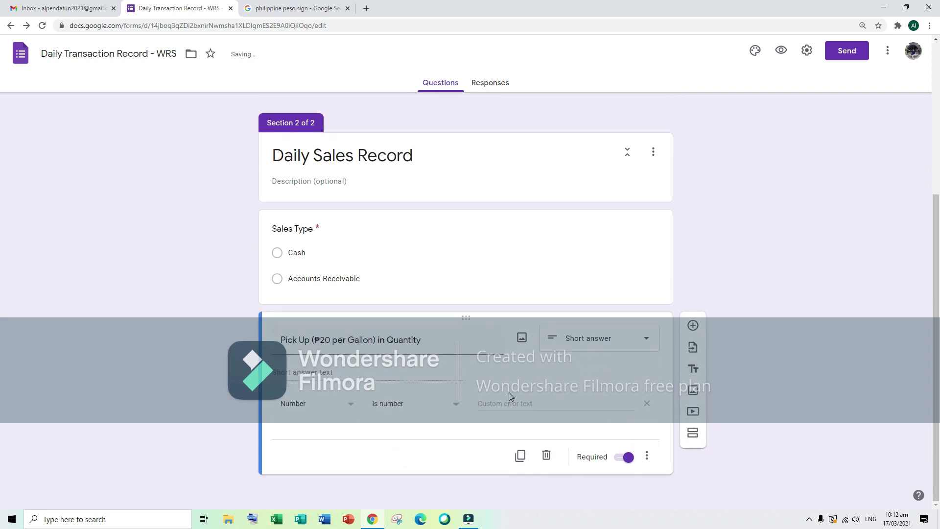
# - Duplicate the Pick Up question and retitle the copy "Delivery (₱25 per Gallon) in Quantity"
pyautogui.click(522, 457)
pyautogui.moveTo(301, 339); pyautogui.dragTo(263, 343)
pyautogui.write('Delivery')
pyautogui.press('Right')
pyautogui.press('Right')
pyautogui.press('Right')
pyautogui.press('Right')
pyautogui.press('Right')
pyautogui.press('BackSpace')
pyautogui.write('5')
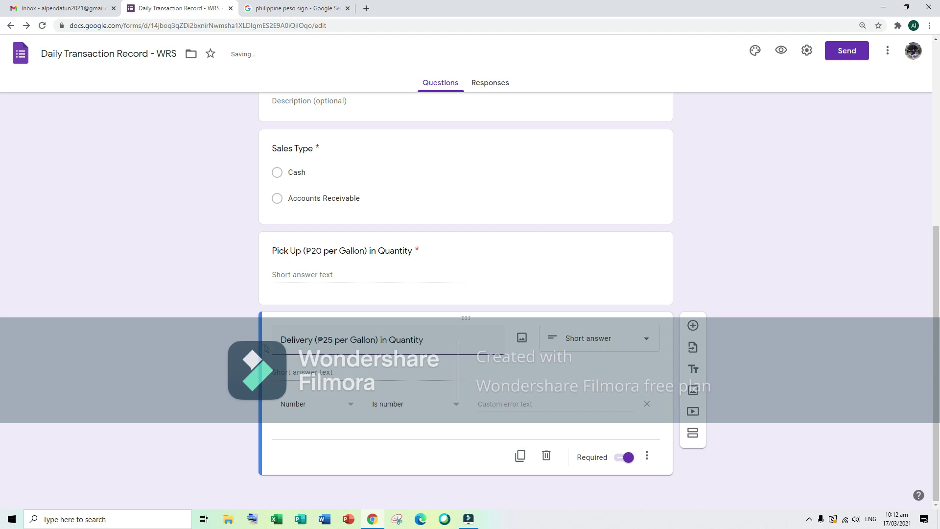
# - Duplicate the Delivery question and retitle the copy "350ml Bottled Water (₱140 per Gallon) in Quantity"
pyautogui.click(520, 455)
pyautogui.moveTo(313, 339); pyautogui.dragTo(272, 340)
pyautogui.write('350ml Bottled Water')
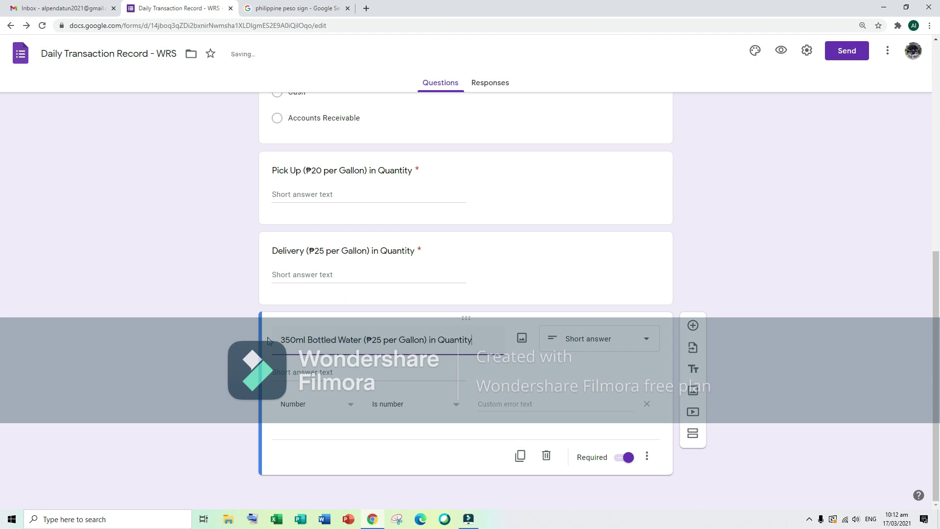
pyautogui.doubleClick(374, 340)
pyautogui.write('140')
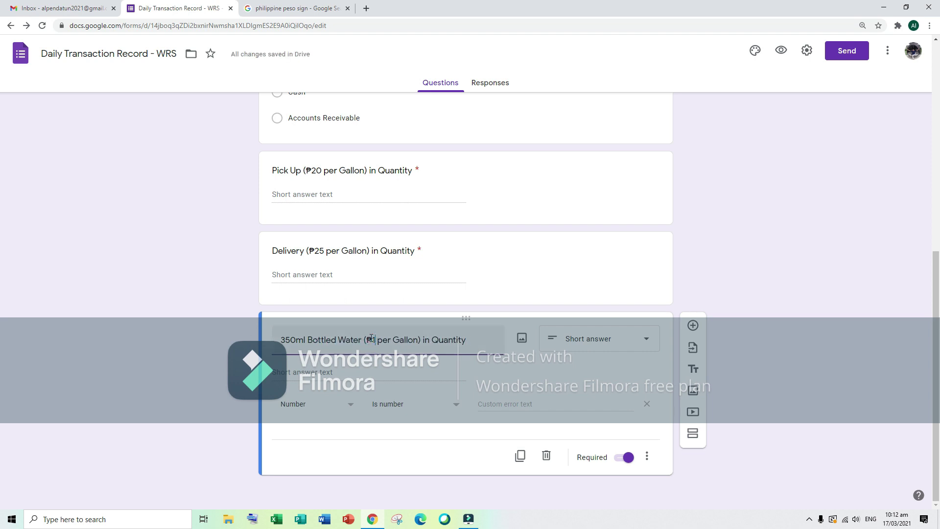
# - Duplicate the 350ml question and retitle the copy "500ml Bottled Water (₱190 per Gallon) in Quantity"
pyautogui.click(519, 455)
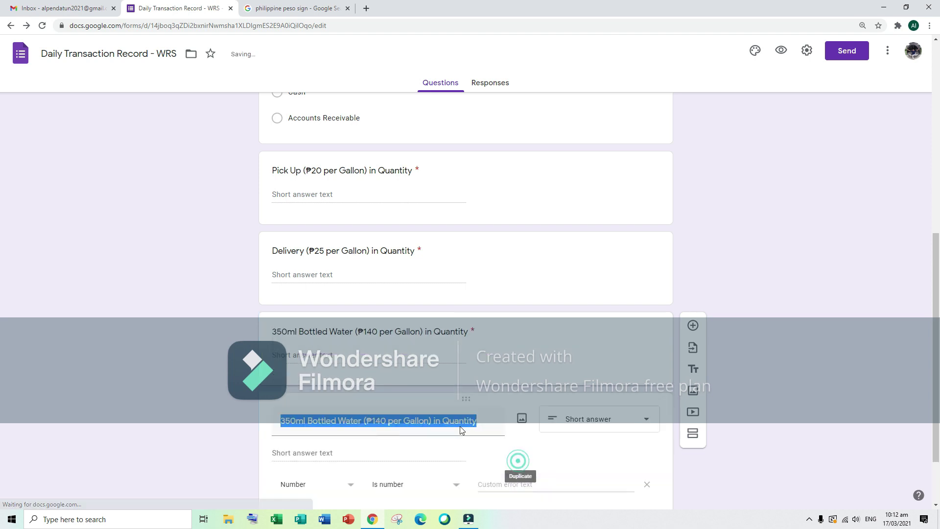
pyautogui.click(288, 340)
pyautogui.moveTo(288, 340); pyautogui.dragTo(296, 340)
pyautogui.write('500')
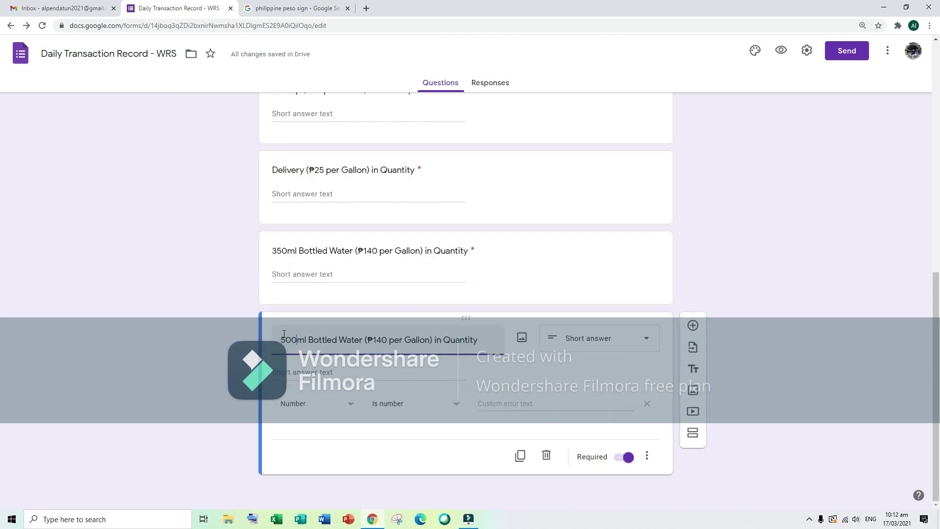
pyautogui.click(381, 339)
pyautogui.press('BackSpace')
pyautogui.write('9')
# - Add a multiple-choice question "Additional Transaction" with the options "Proceed to Daily Expenses Record" and "End Transaction"
pyautogui.click(693, 325)
pyautogui.write('Additional')
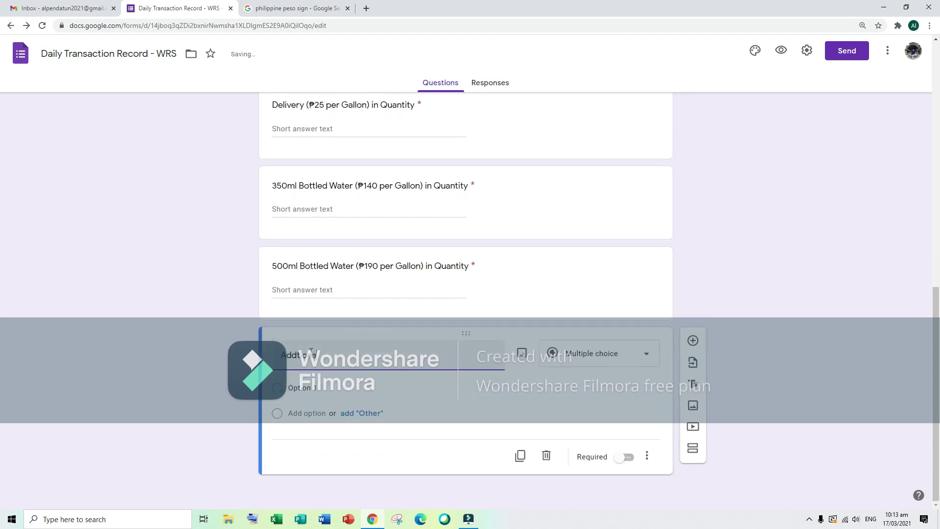
pyautogui.write(' Thansa')
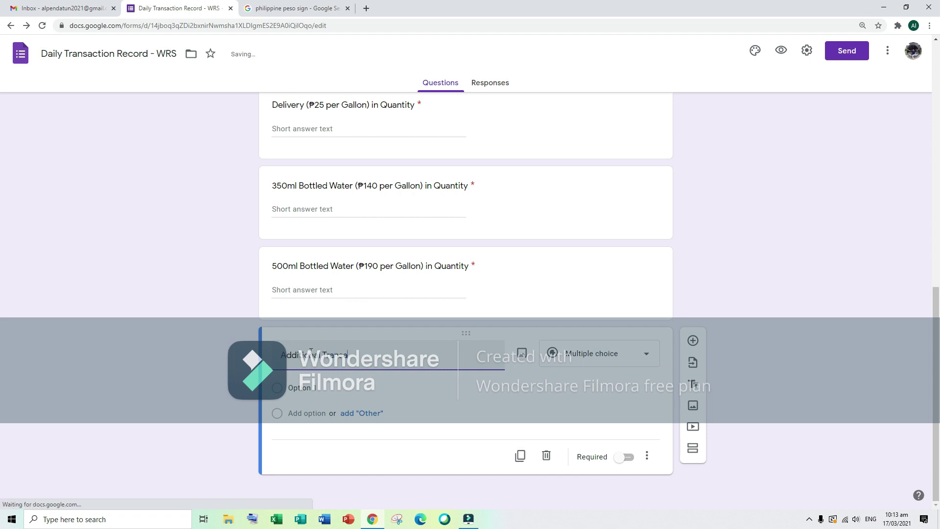
pyautogui.write('ction')
pyautogui.click(318, 406)
pyautogui.write('Proceed to Daily Expenses Record')
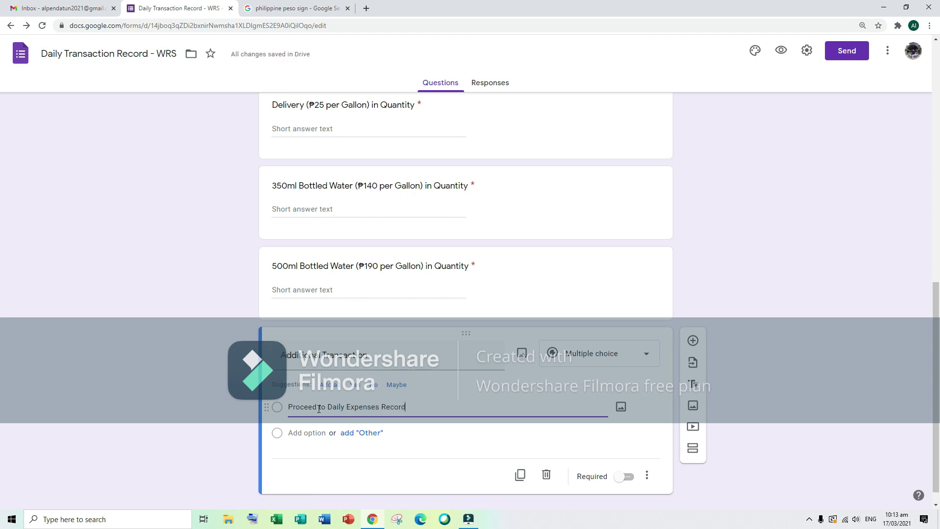
pyautogui.press('Return')
pyautogui.write('End Transaction')
# - Make the Additional Transaction question required and let its answers determine which section follows
pyautogui.scroll(-1, 604, 438)
pyautogui.click(625, 457)
pyautogui.click(646, 457)
pyautogui.click(698, 460)
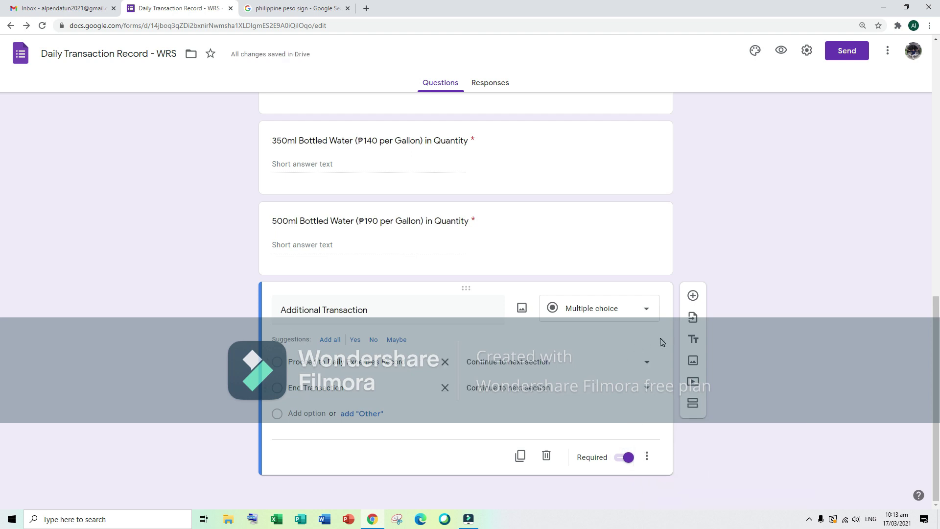
# - Add a third section titled "Daily Expenses Record" and move a new short-answer question into it
pyautogui.click(693, 296)
pyautogui.write('Daily Expenses Record')
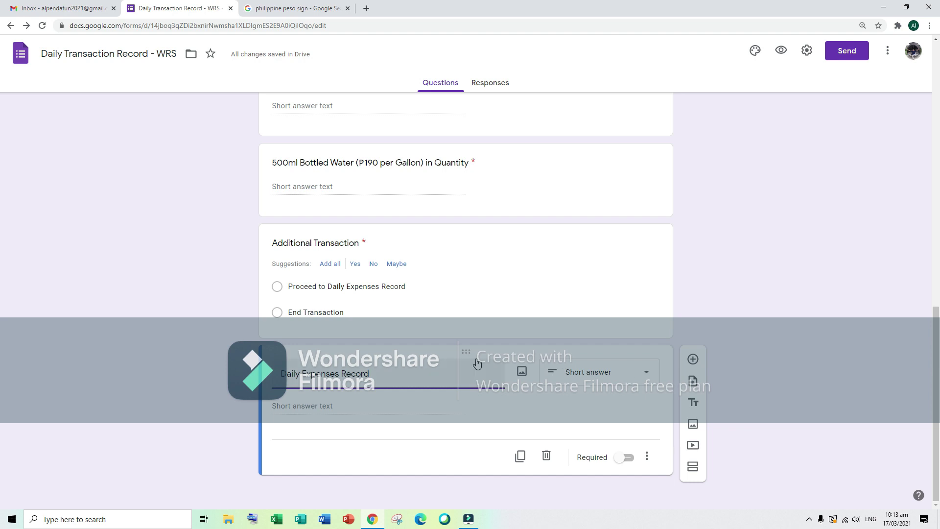
pyautogui.click(692, 466)
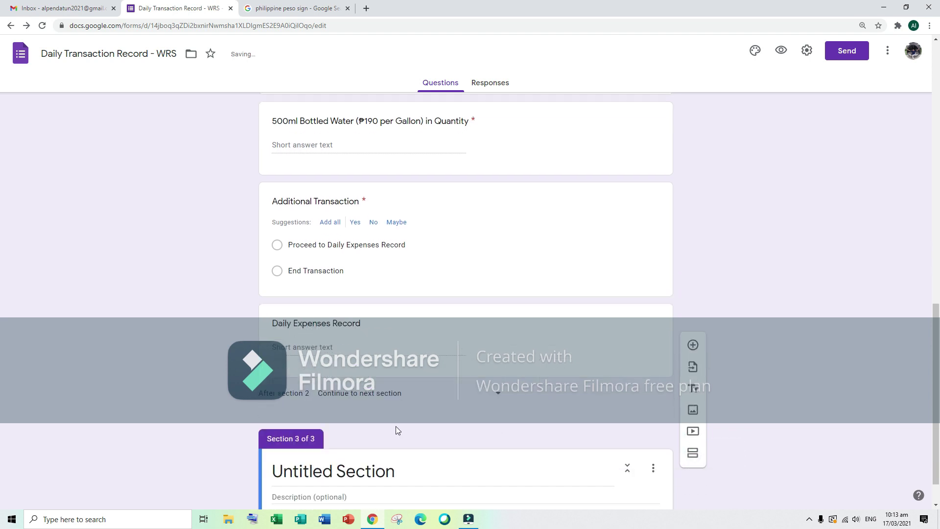
pyautogui.moveTo(446, 270); pyautogui.dragTo(451, 455)
pyautogui.click(333, 429)
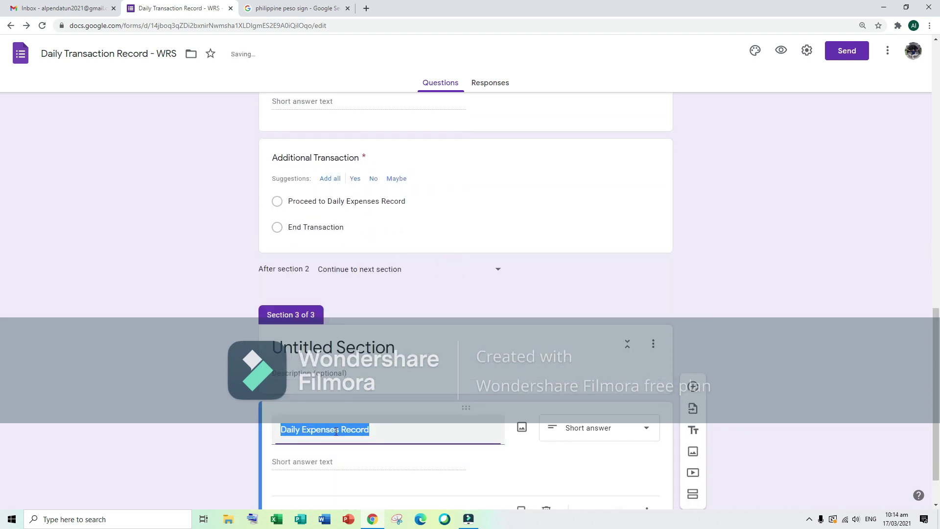
pyautogui.hotkey('ctrl', 'x')
pyautogui.click(333, 347)
pyautogui.hotkey('ctrl', 'v')
# - Title the question in the Daily Expenses Record section "Supplier Name/Payee" and make it required
pyautogui.click(320, 428)
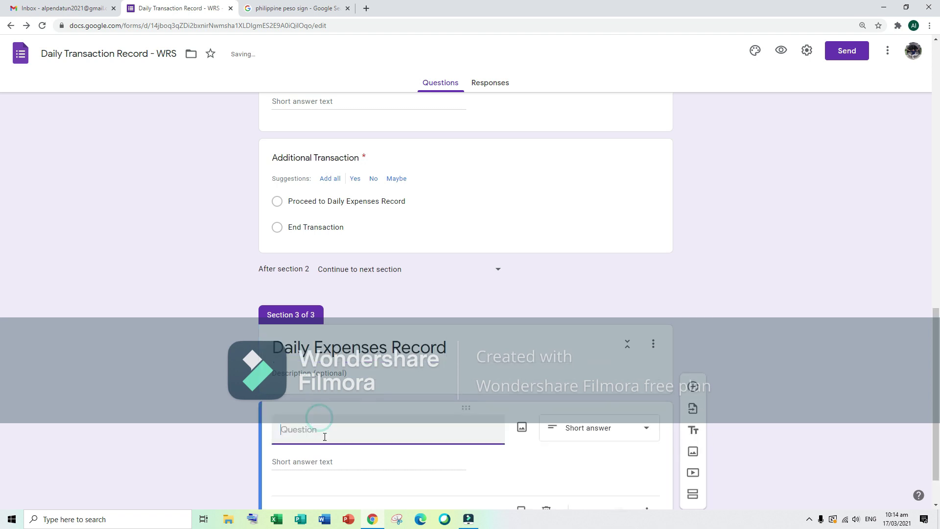
pyautogui.write('Supplier Name/Payee')
pyautogui.scroll(-1, 632, 469)
pyautogui.click(632, 458)
# - Add a dropdown question titled "Expenses" below Supplier Name/Payee
pyautogui.click(693, 358)
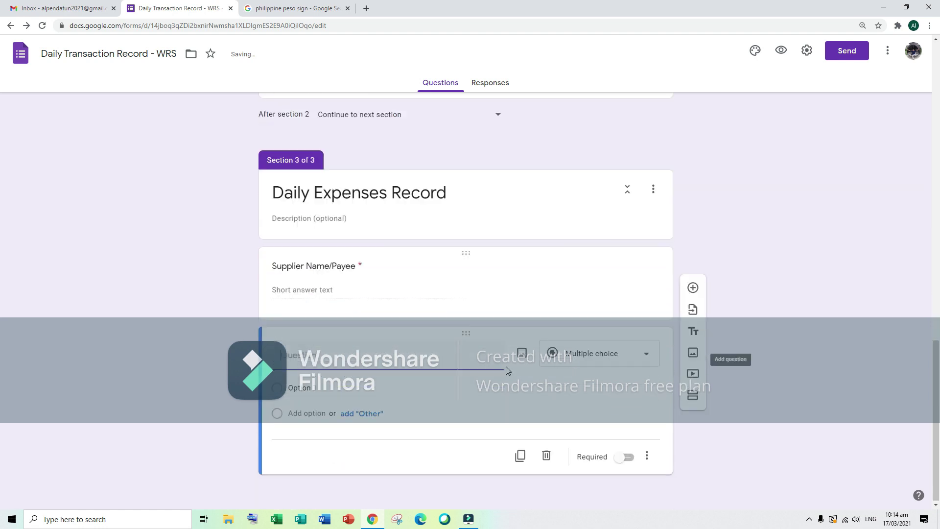
pyautogui.write('Expenses')
pyautogui.click(592, 371)
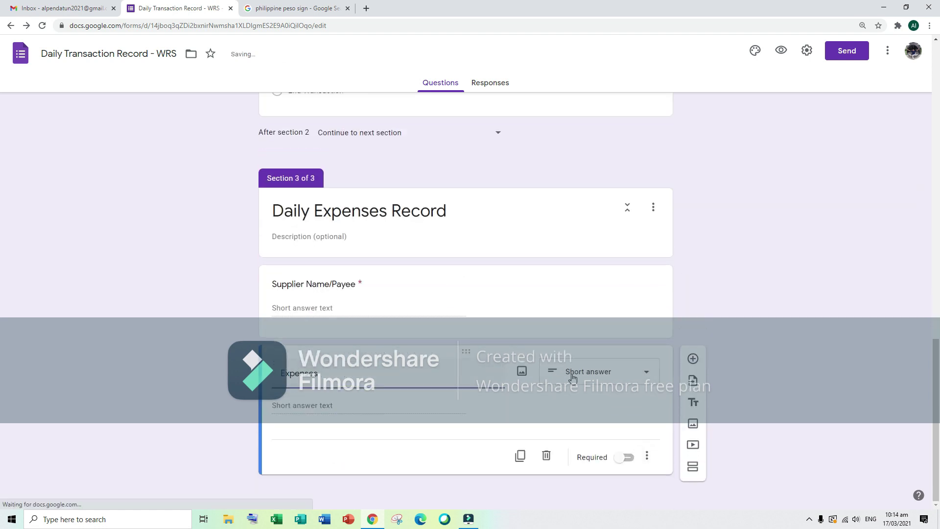
pyautogui.click(582, 293)
# - Give the Expenses dropdown the options "Equipment", "Product Supplies" and "Cleaning and Other Supplies"
pyautogui.click(337, 406)
pyautogui.write('Equipment')
pyautogui.press('Return')
pyautogui.write('Pr')
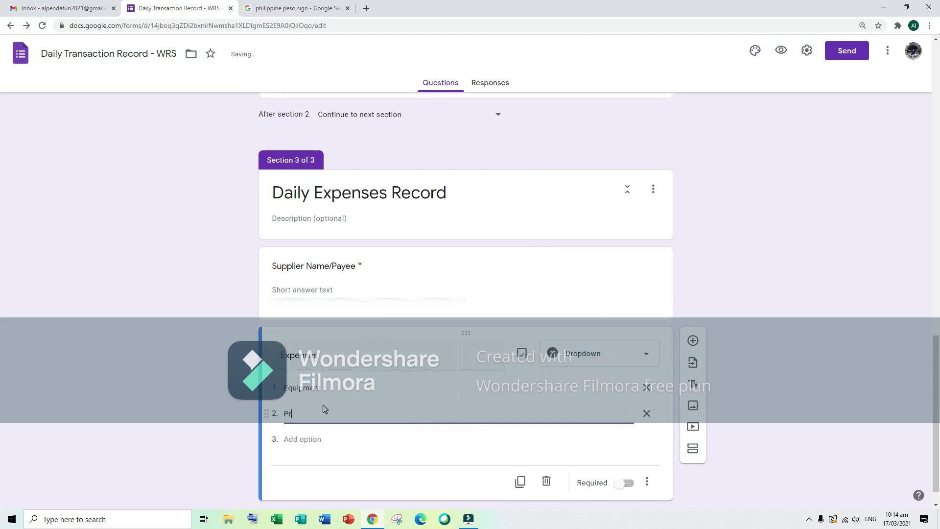
pyautogui.write('oduct Supplies')
pyautogui.press('Return')
pyautogui.write('Cleaning and Other Supplies')
pyautogui.press('Return')
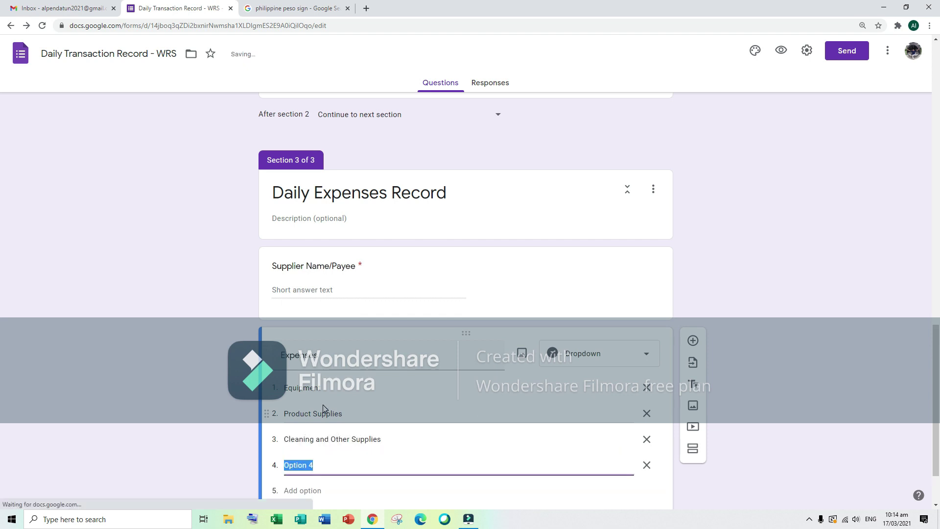
# - Add the options "Water", "Electricity", "Salaries & Wages" and "Fuel & Delivery Expenses" to the Expenses dropdown
pyautogui.write('Water')
pyautogui.press('Return')
pyautogui.write('Electricity')
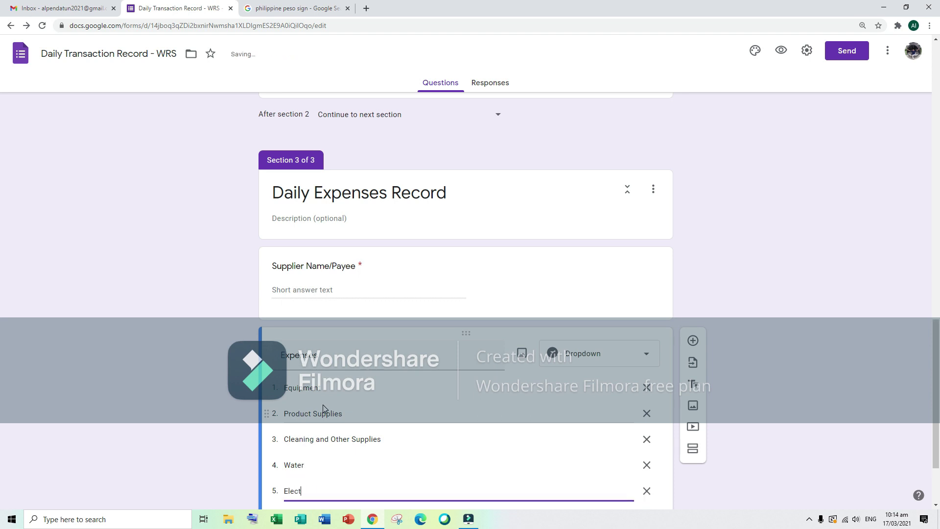
pyautogui.scroll(-2, 497, 298)
pyautogui.press('Return')
pyautogui.write('Salaries & Wages')
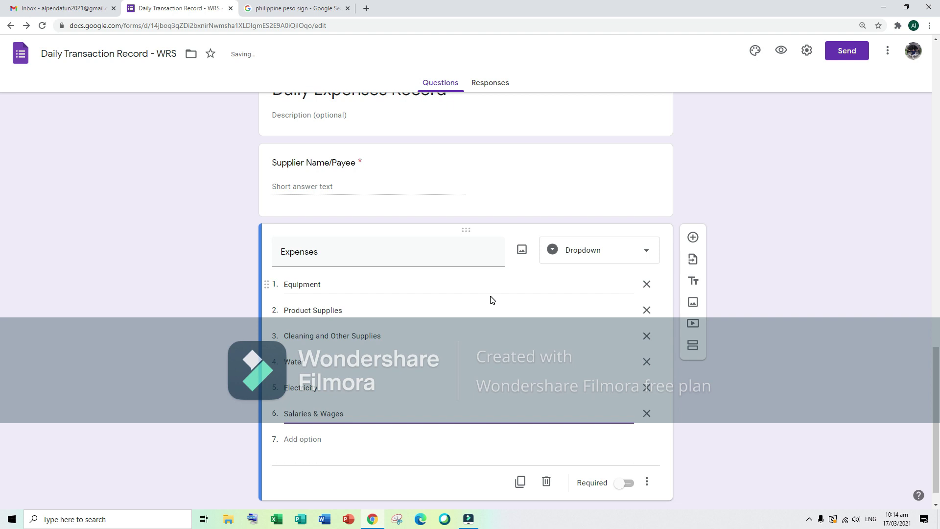
pyautogui.press('Return')
pyautogui.write('Fuel & Delivery Expenses')
pyautogui.press('Return')
# - Add the options "Permits & Licenses", "Regular Repairs & Maintenance" and "Major Repairs & Maintenance" to the Expenses dropdown
pyautogui.write('Permit')
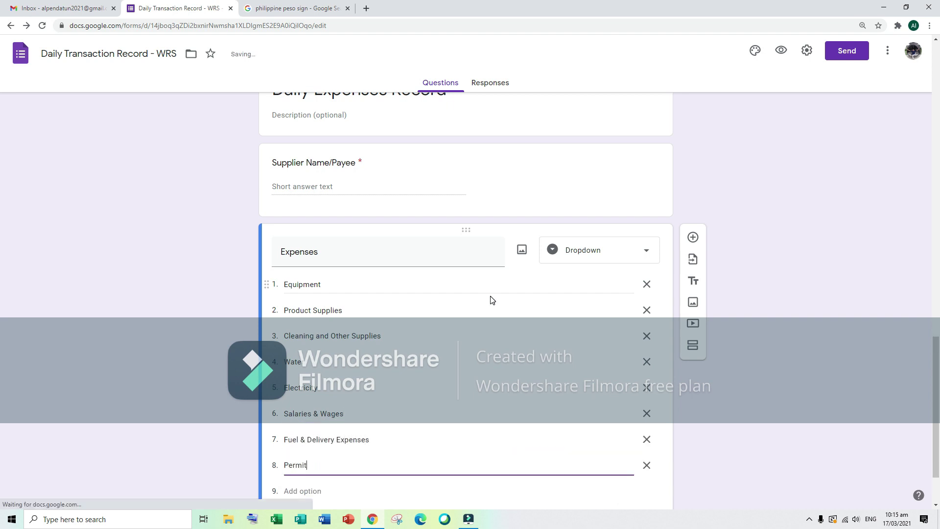
pyautogui.write('s & Licenses')
pyautogui.press('Return')
pyautogui.write('Regular Repair')
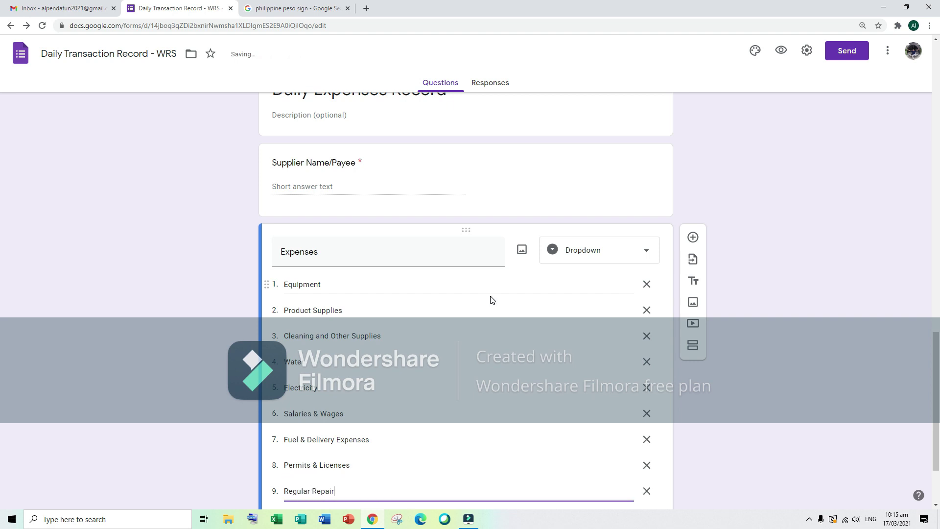
pyautogui.write('s & Maintenance')
pyautogui.press('Return')
pyautogui.write('M')
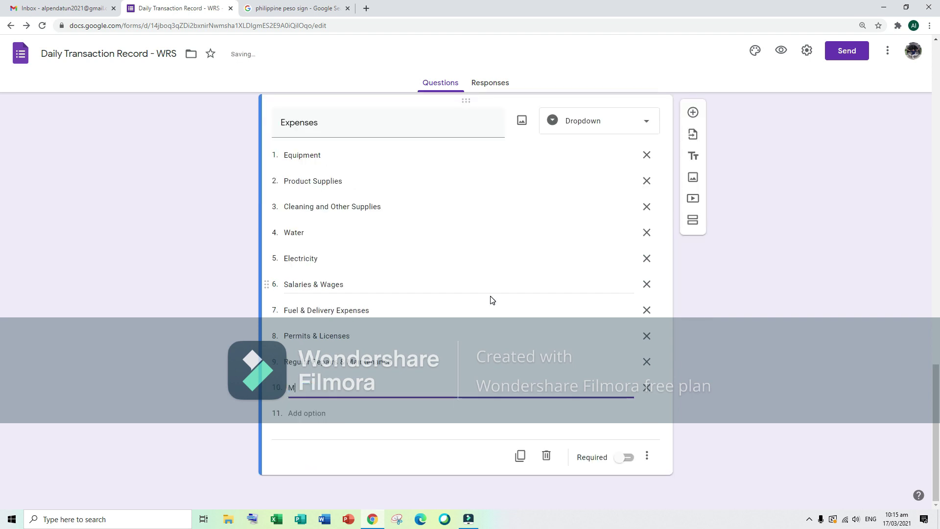
pyautogui.write('ajor Repairs & Maintenance')
pyautogui.press('Return')
# - Add the options "Advertising & Promotions" and "Other Miscellaneous Expenses", and make the Expenses question required
pyautogui.write('Adve')
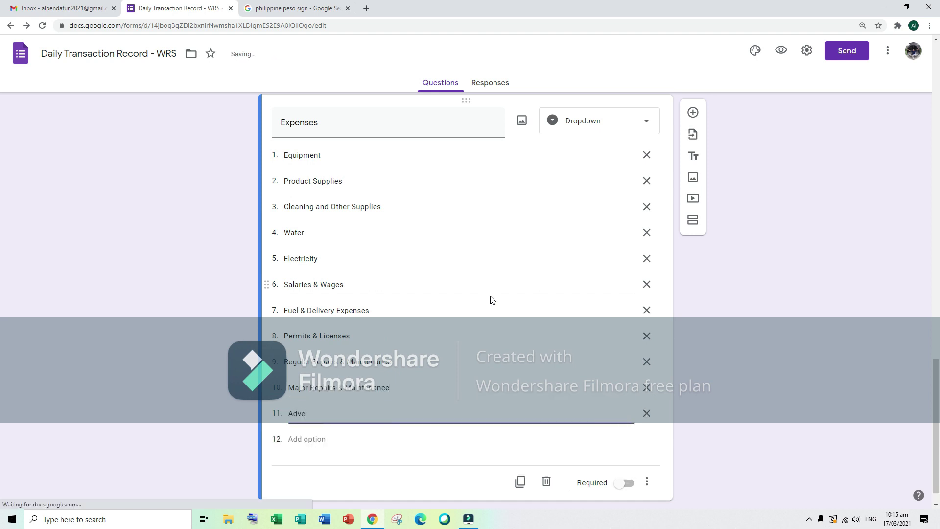
pyautogui.write('rtising & Promo')
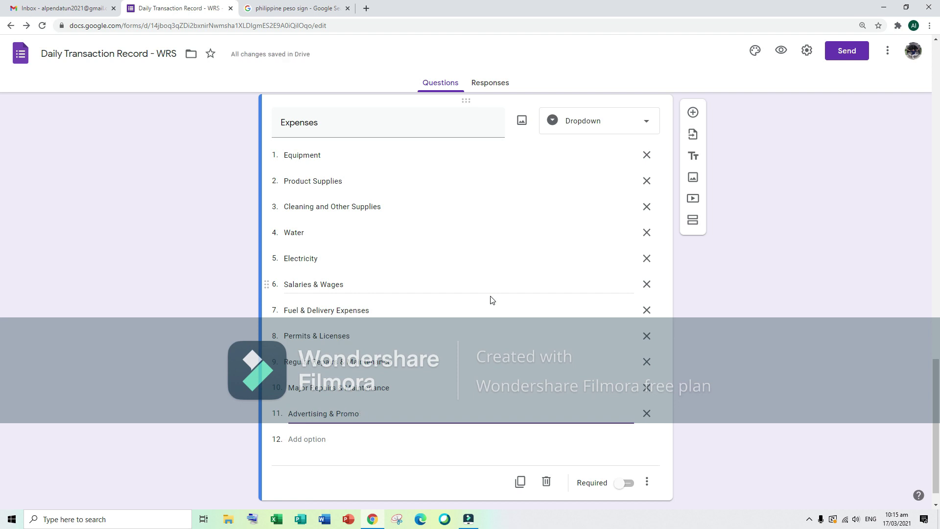
pyautogui.write('tions')
pyautogui.press('Return')
pyautogui.write('Other Mis')
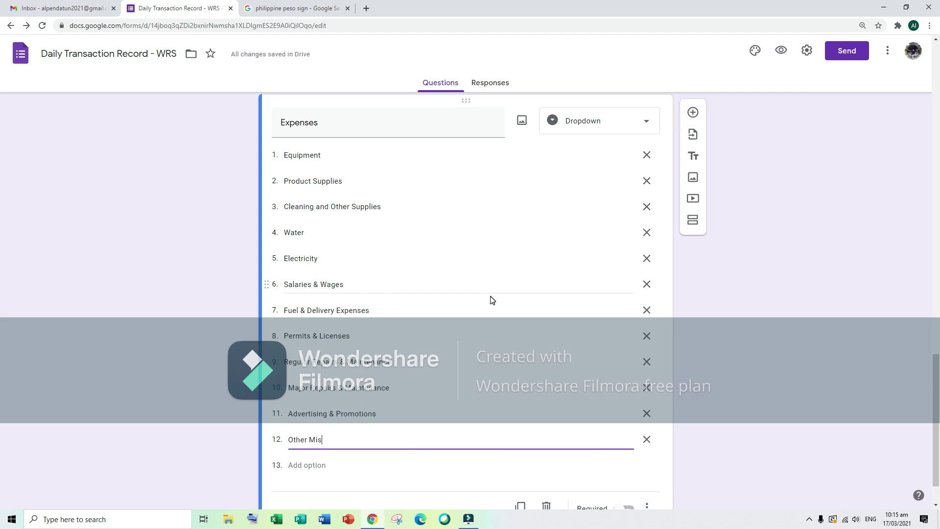
pyautogui.write('cellaneous Expenses')
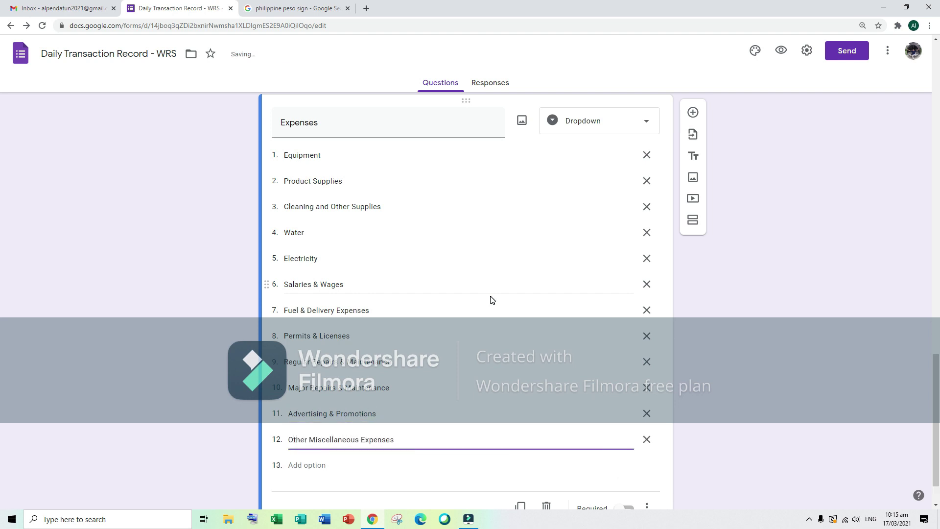
pyautogui.scroll(-1, 491, 300)
pyautogui.click(632, 457)
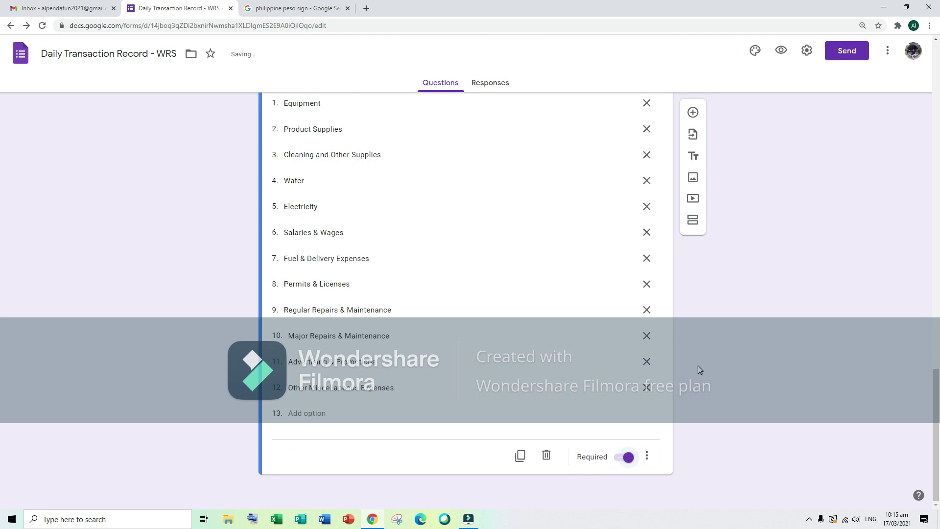
# - Add a paragraph question "Brief Description of Expenses/Particulars" and a required short-answer question "Amount"
pyautogui.click(693, 112)
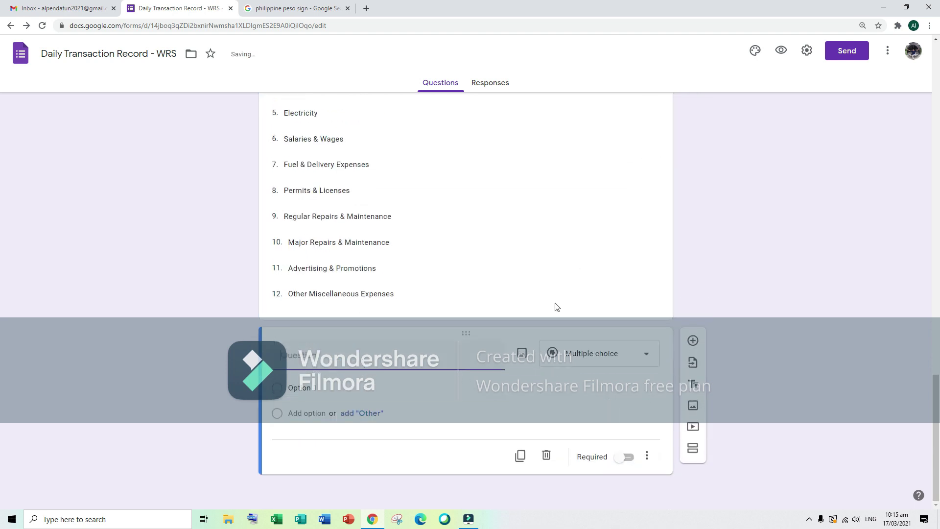
pyautogui.write('Brief Description of Expenses/Particulars')
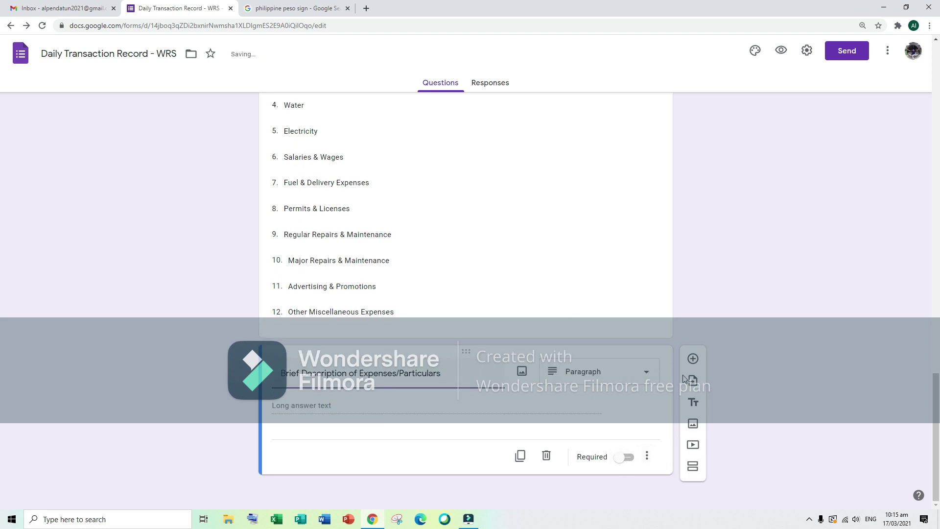
pyautogui.click(693, 358)
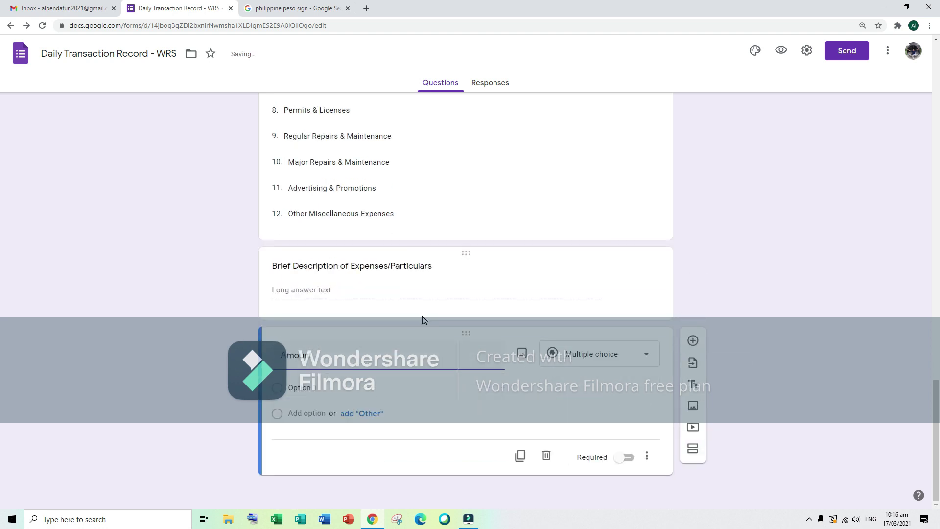
pyautogui.click(599, 353)
pyautogui.click(575, 182)
pyautogui.click(625, 457)
pyautogui.click(647, 455)
pyautogui.click(661, 480)
pyautogui.click(452, 404)
pyautogui.click(394, 456)
# - Add a required multiple-choice question "Remarks" with the options "Cash" and "Accounts Payable"
pyautogui.click(692, 325)
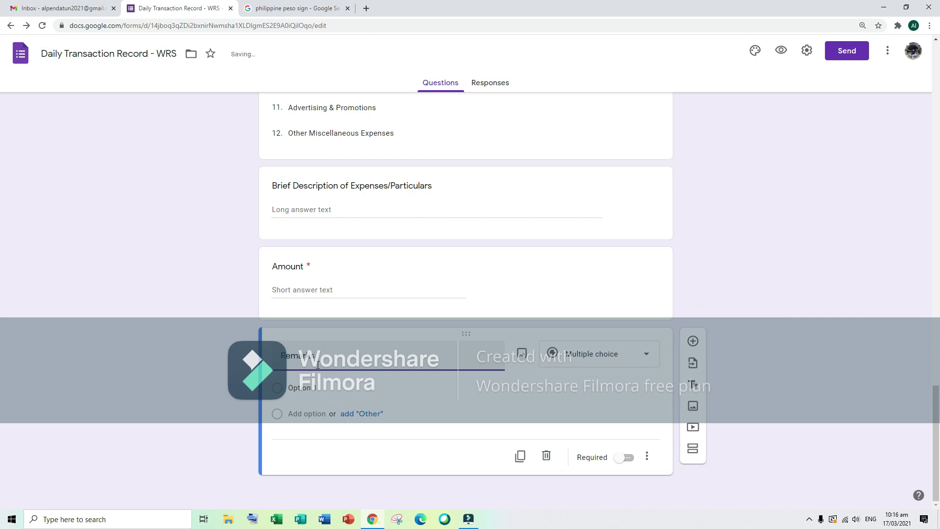
pyautogui.click(599, 354)
pyautogui.click(582, 318)
pyautogui.click(599, 371)
pyautogui.click(564, 255)
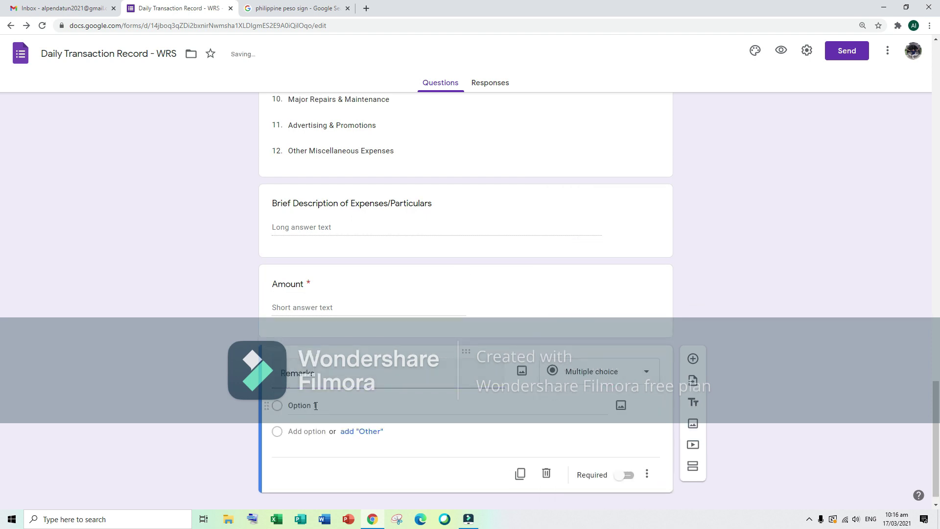
pyautogui.click(316, 406)
pyautogui.write('Cash')
pyautogui.press('Return')
pyautogui.write('Accounts Payable')
pyautogui.click(627, 500)
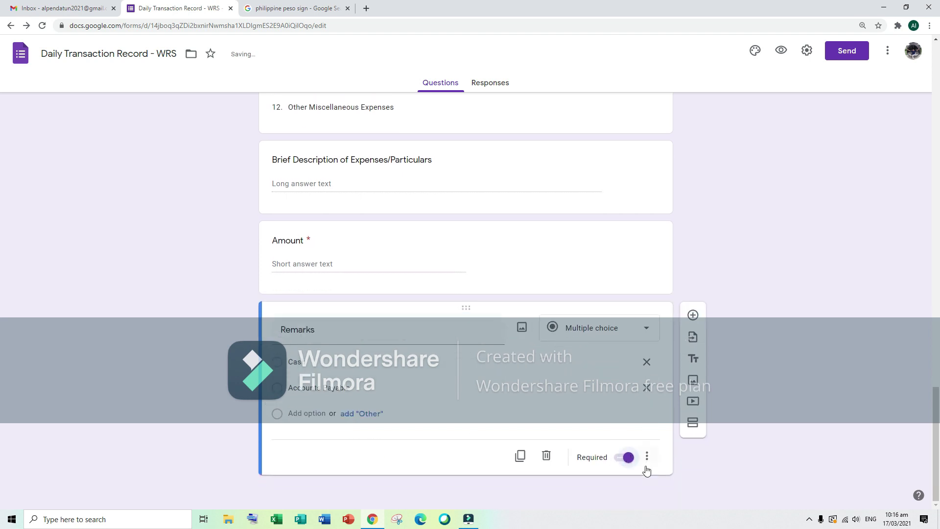
# - Route the Transaction Type answers: Sales to section 2 (Daily Sales Record) and Expenses to section 3 (Daily Expenses Record)
pyautogui.scroll(20, 724, 283)
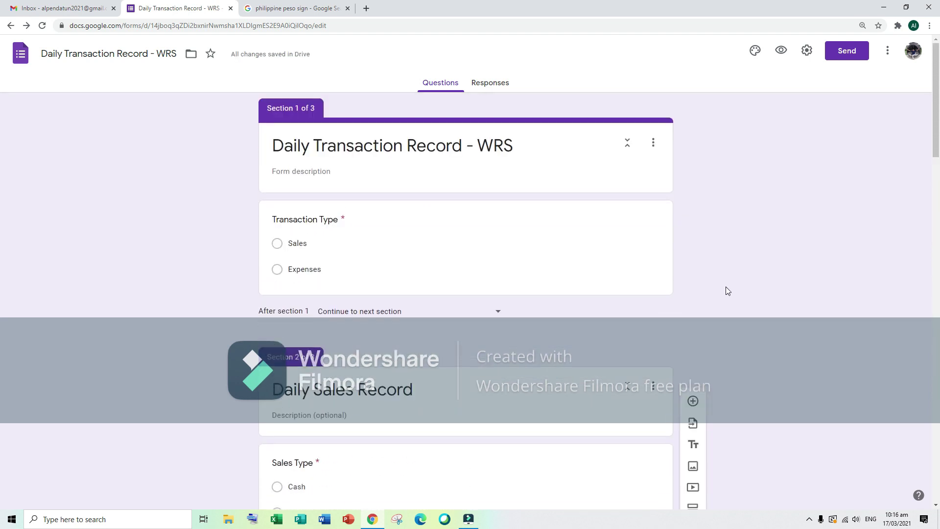
pyautogui.click(428, 250)
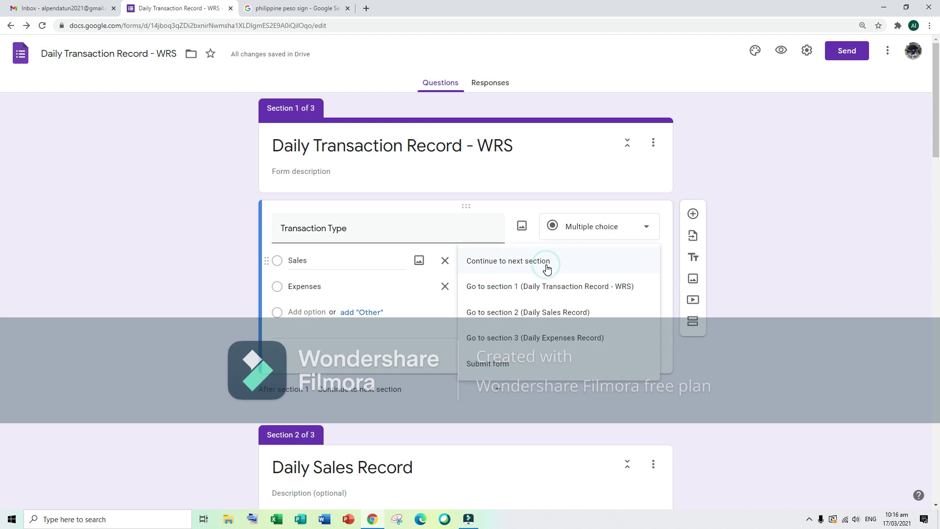
pyautogui.click(543, 311)
pyautogui.click(533, 289)
pyautogui.click(542, 365)
# - Route the Additional Transaction answers: Proceed to Daily Expenses Record to section 3 and End Transaction to Submit form
pyautogui.scroll(-15, 565, 348)
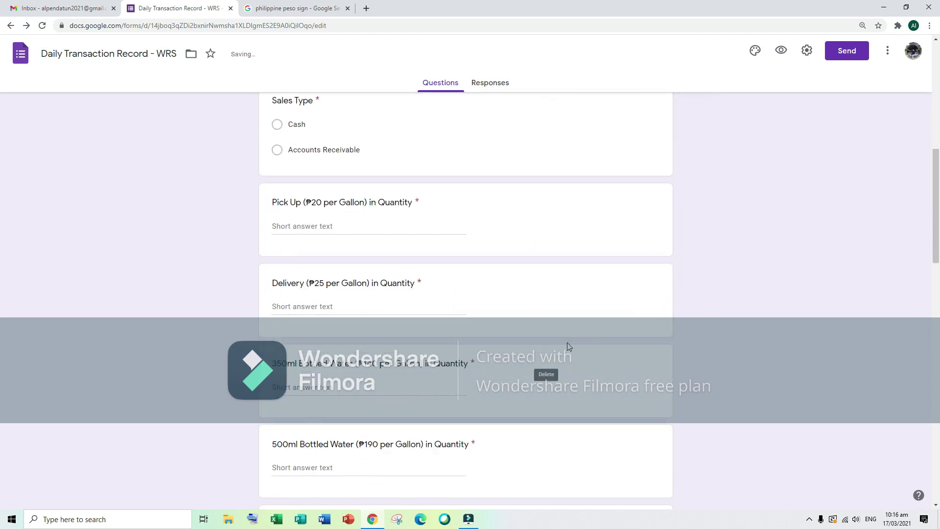
pyautogui.click(465, 275)
pyautogui.click(536, 214)
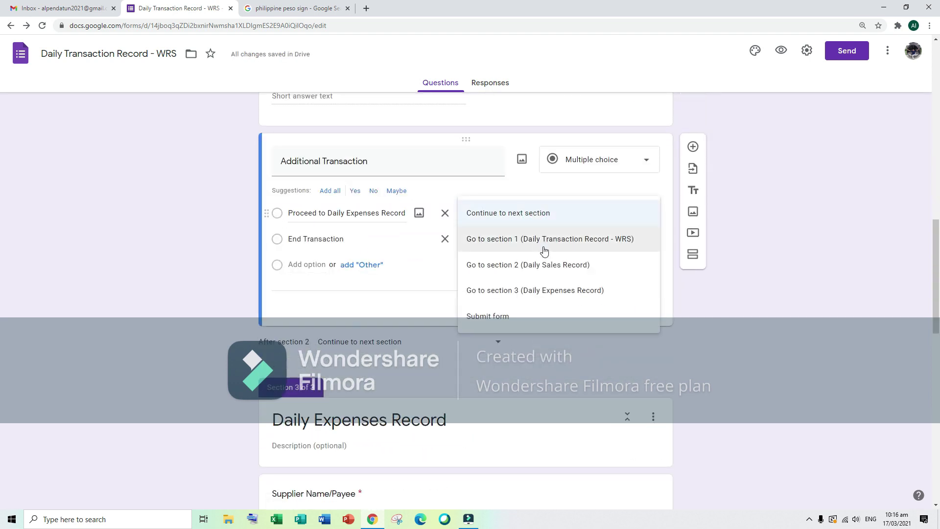
pyautogui.click(544, 289)
pyautogui.click(519, 239)
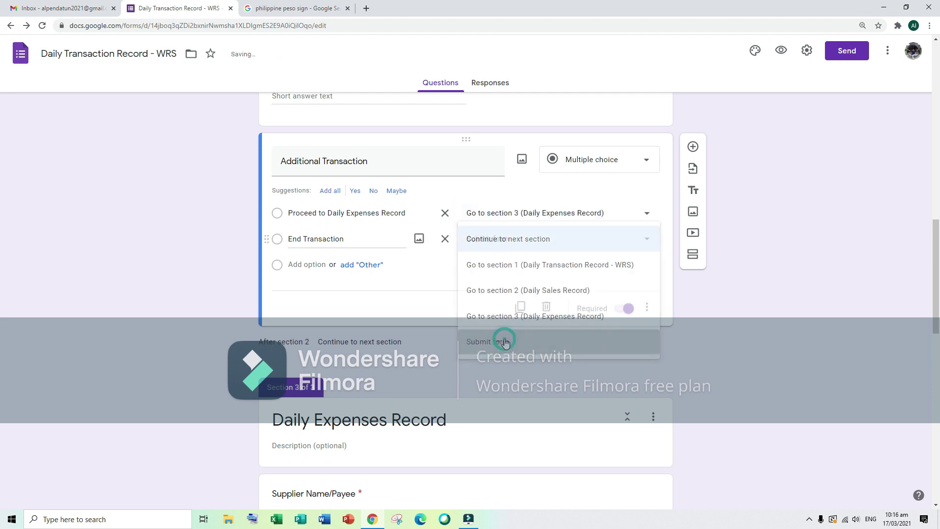
pyautogui.click(494, 341)
# - Change the form's theme color to teal
pyautogui.scroll(-10, 707, 341)
pyautogui.scroll(20, 710, 347)
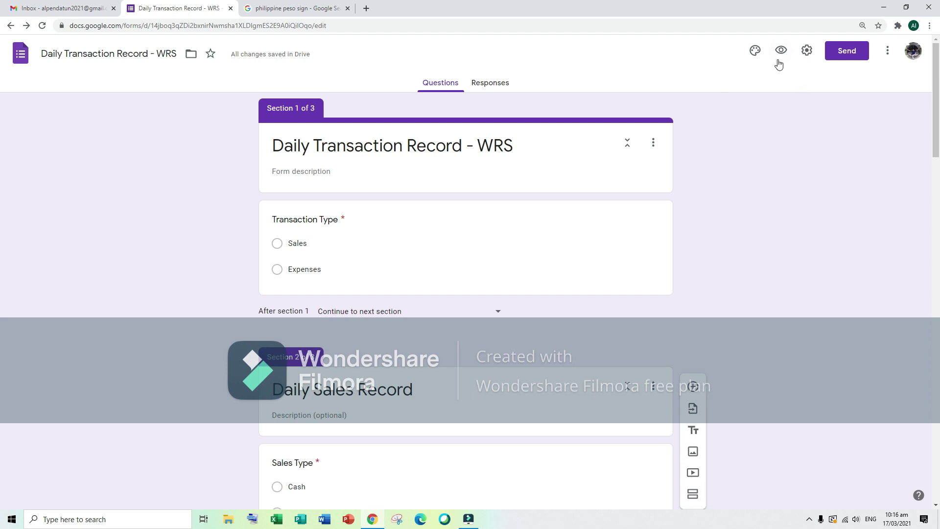
pyautogui.click(754, 51)
pyautogui.click(883, 221)
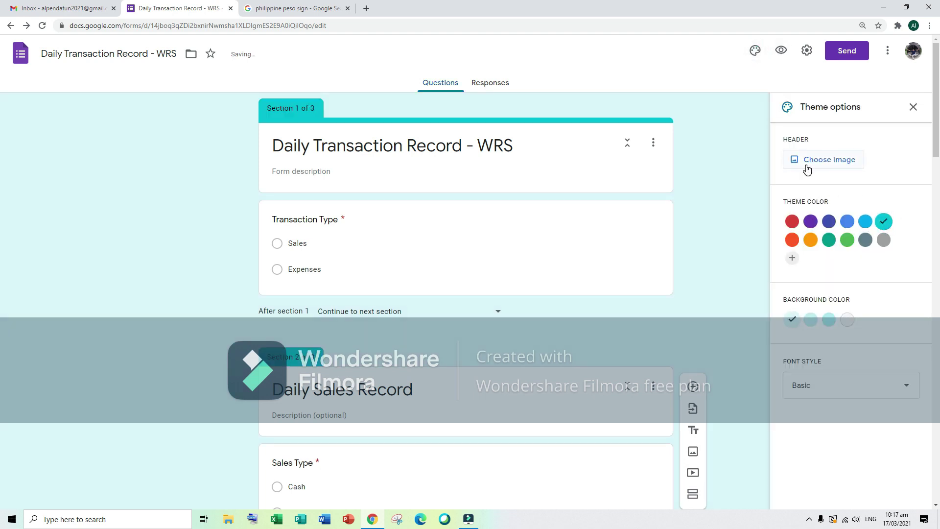
# - Switch to Canva in place of the peso sign search, open the A&S Purified design and close the Canva home page
pyautogui.click(296, 9)
pyautogui.click(303, 26)
pyautogui.write('canva')
pyautogui.press('Return')
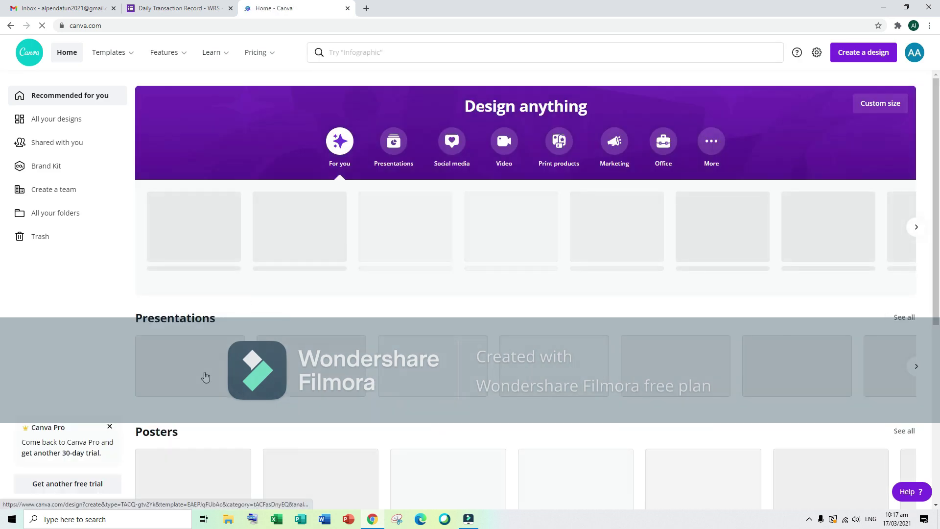
pyautogui.click(206, 377)
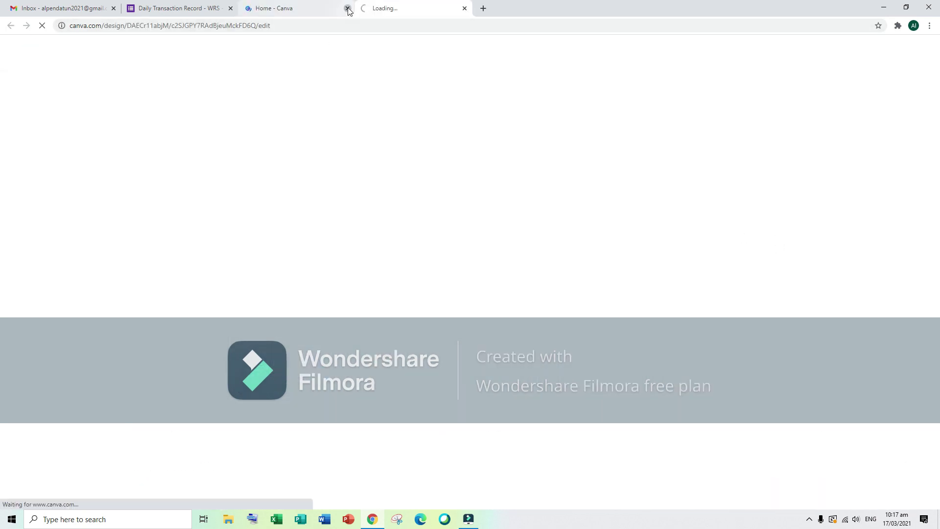
pyautogui.click(348, 8)
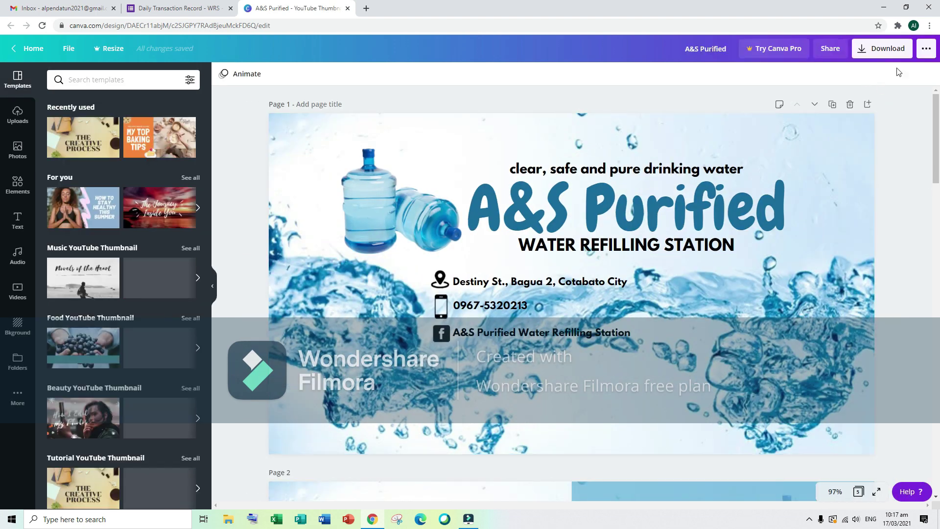
# - Download only page 1 of the A&S Purified design as a PNG image
pyautogui.click(887, 48)
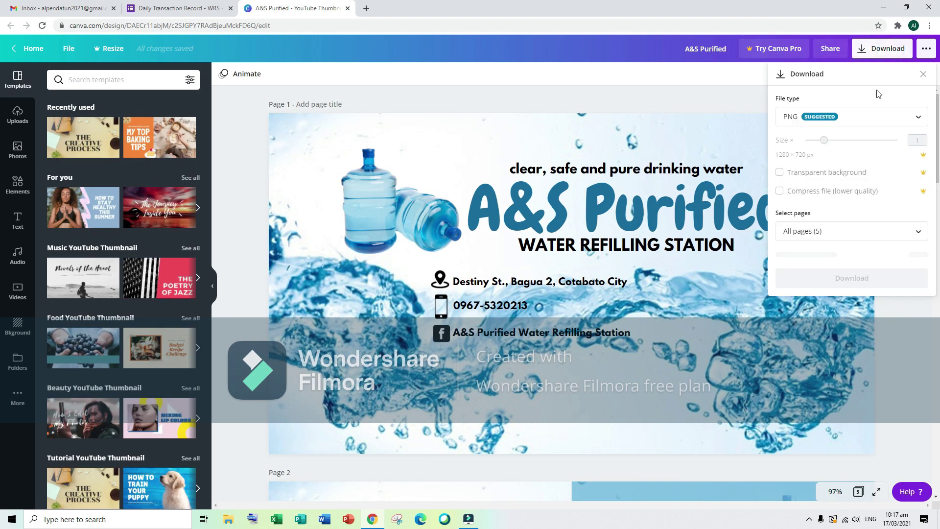
pyautogui.click(820, 232)
pyautogui.click(818, 288)
pyautogui.click(847, 383)
pyautogui.click(851, 254)
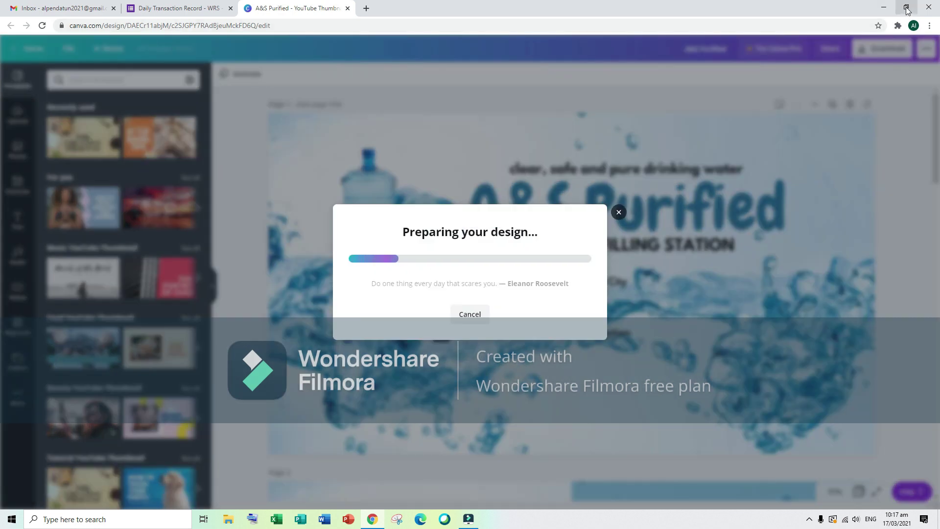
pyautogui.click(711, 135)
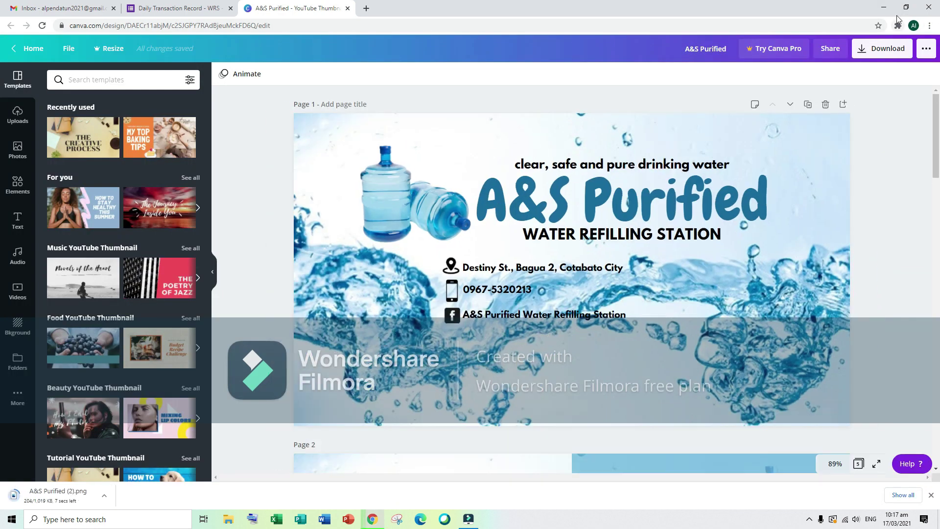
# - Place the downloaded A&S Purified (2) image on the desktop and return to the Google Forms editor, closing Canva
pyautogui.click(906, 7)
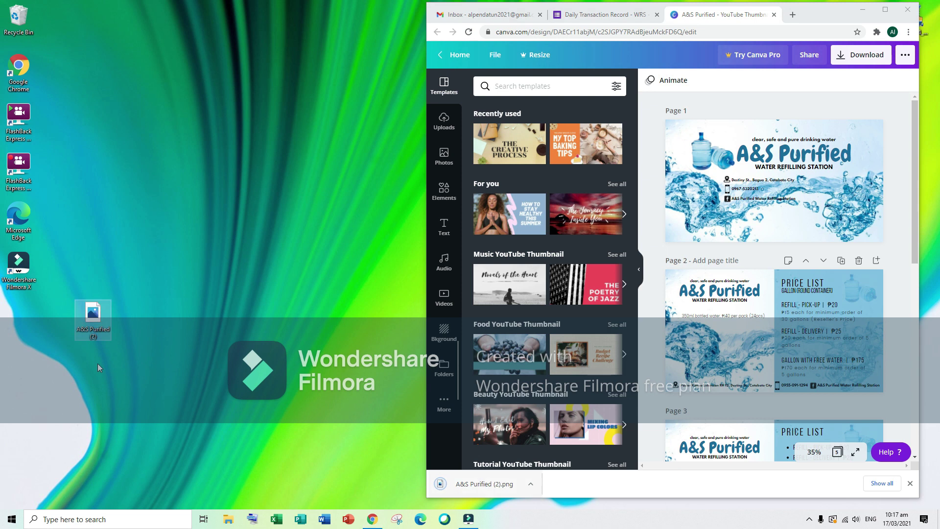
pyautogui.click(885, 10)
pyautogui.click(179, 10)
pyautogui.click(347, 8)
# - Upload the A&S Purified (2) image as the form's header, cropping it from above the tagline to just below the address line
pyautogui.click(829, 159)
pyautogui.click(357, 140)
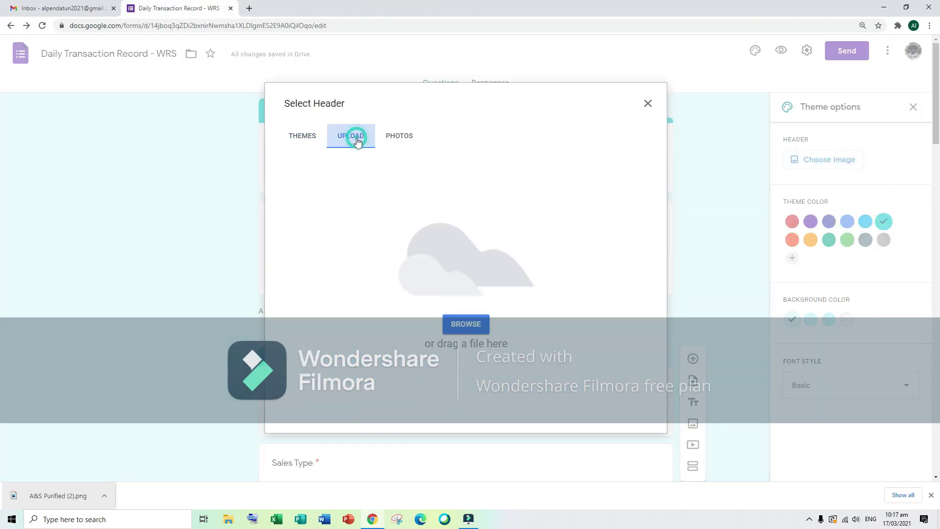
pyautogui.click(465, 323)
pyautogui.click(40, 76)
pyautogui.doubleClick(114, 80)
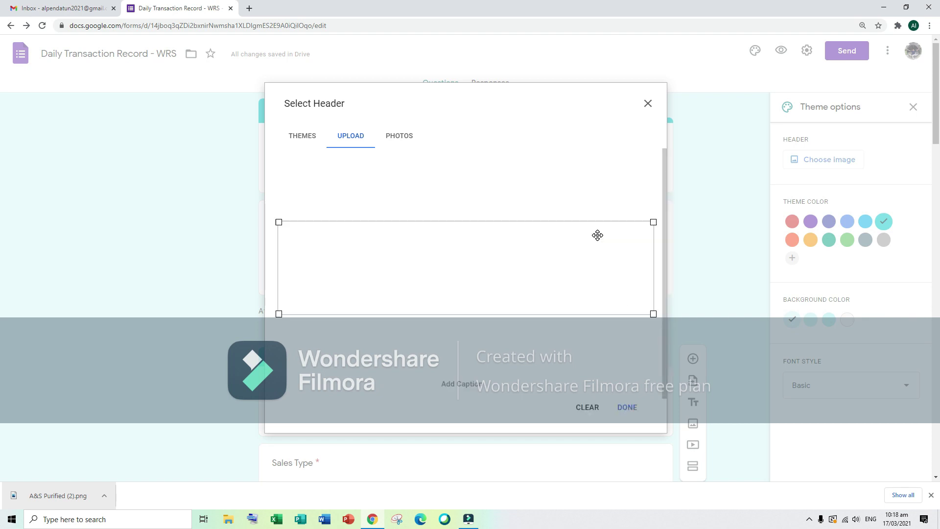
pyautogui.moveTo(587, 264); pyautogui.dragTo(587, 223)
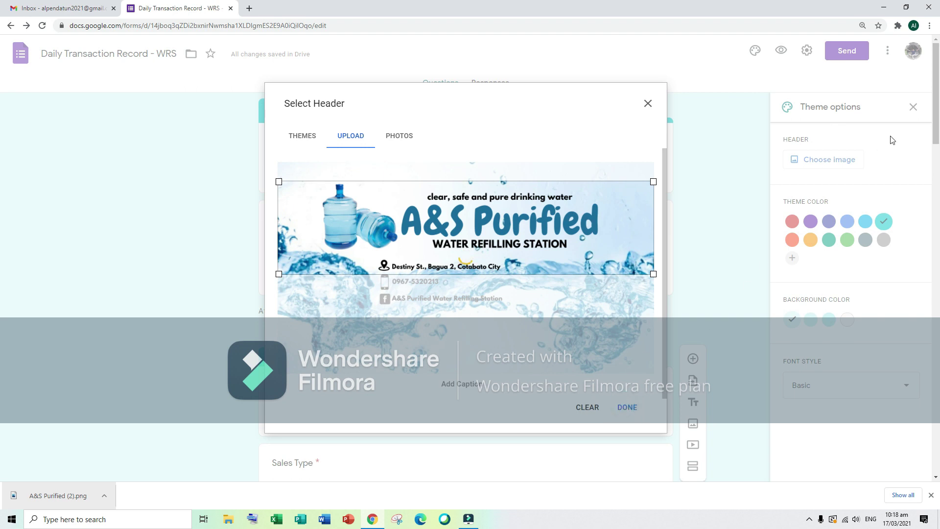
pyautogui.click(913, 110)
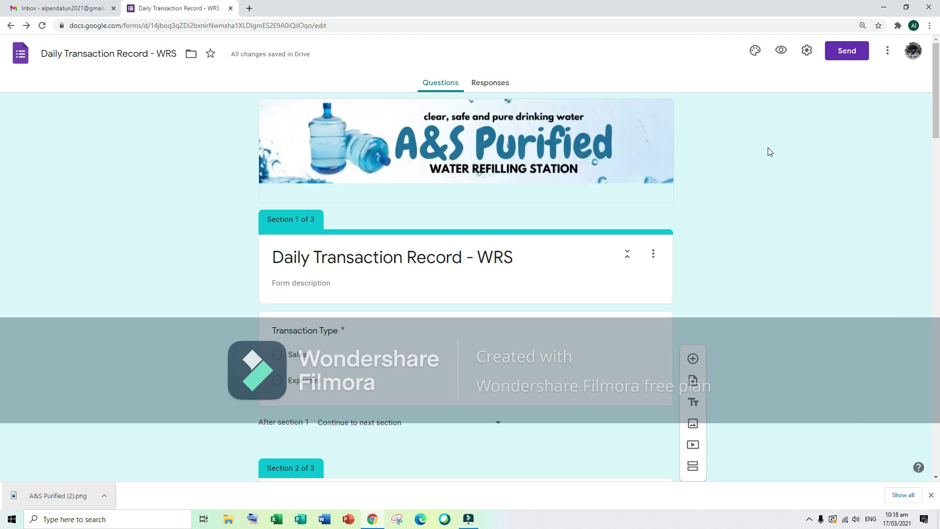
pyautogui.scroll(-1, 769, 155)
pyautogui.scroll(1, 769, 155)
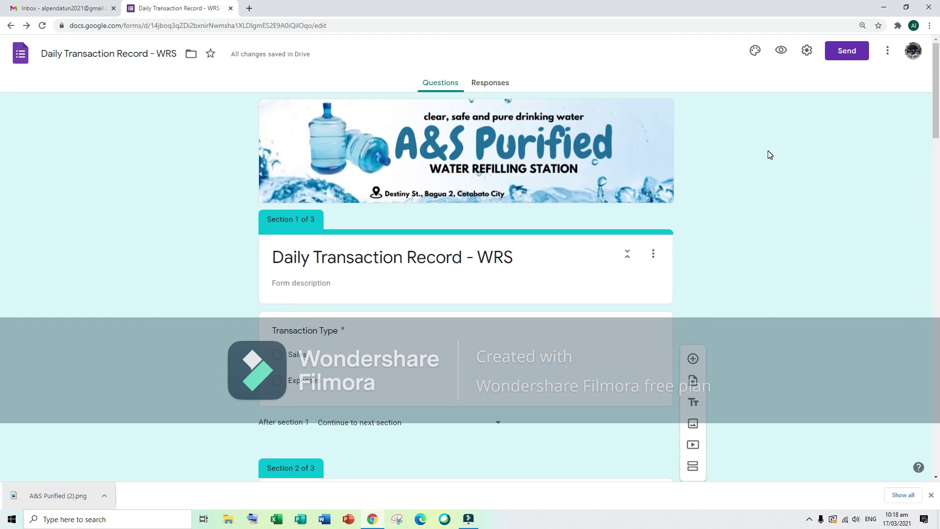
# - Preview the live form and continue with Sales as the Transaction Type
pyautogui.click(779, 53)
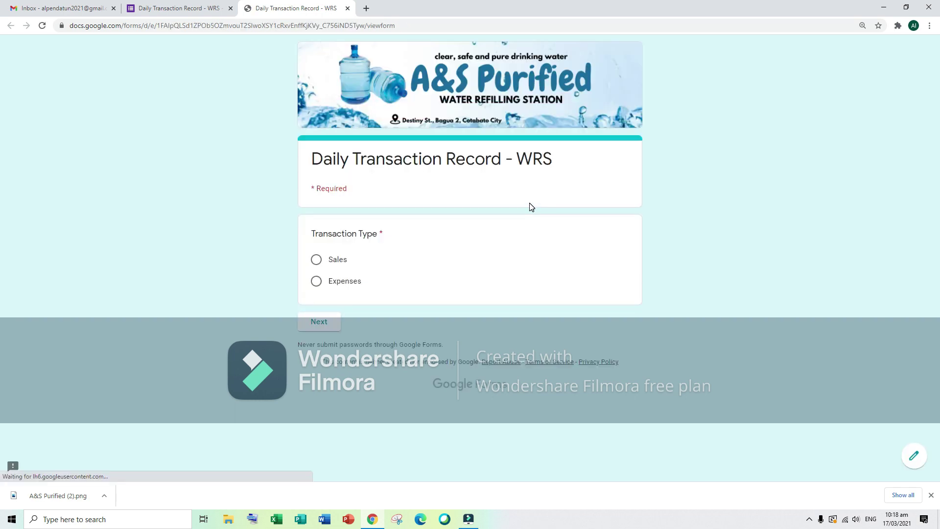
pyautogui.click(316, 259)
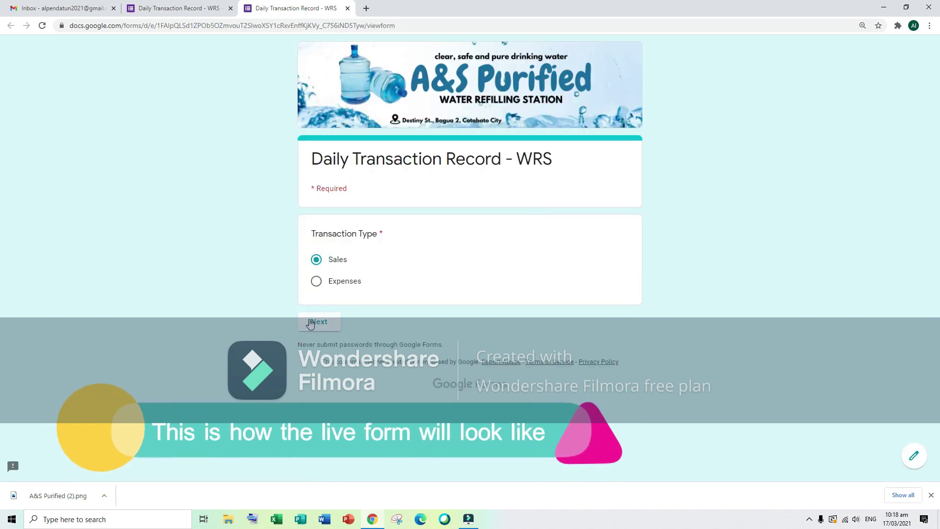
pyautogui.click(319, 321)
# - Fill in the Daily Sales Record with Cash and quantities 10, 5, 4 and 3, and continue with Proceed to Daily Expenses Record
pyautogui.click(337, 283)
pyautogui.scroll(-2, 343, 283)
pyautogui.click(339, 292)
pyautogui.write('10')
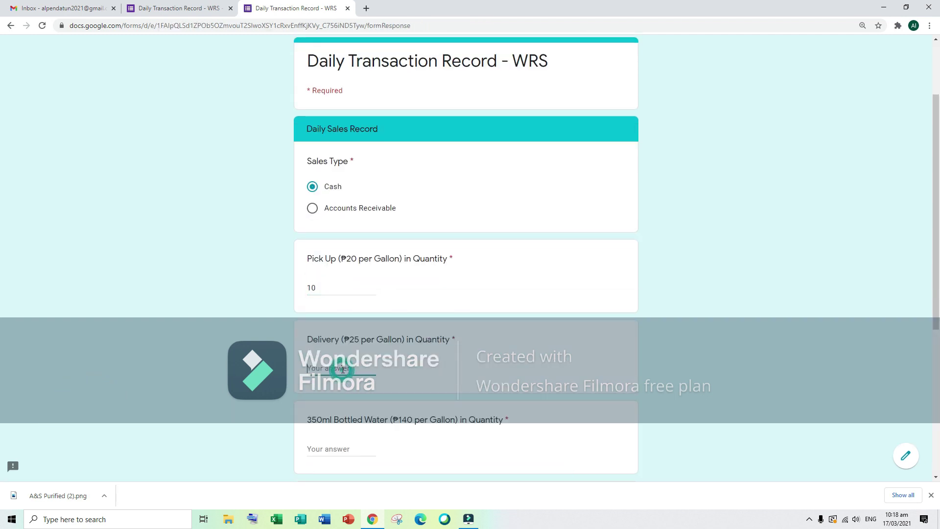
pyautogui.write('4')
pyautogui.scroll(-3, 336, 443)
pyautogui.click(323, 378)
pyautogui.write('3')
pyautogui.scroll(-2, 323, 379)
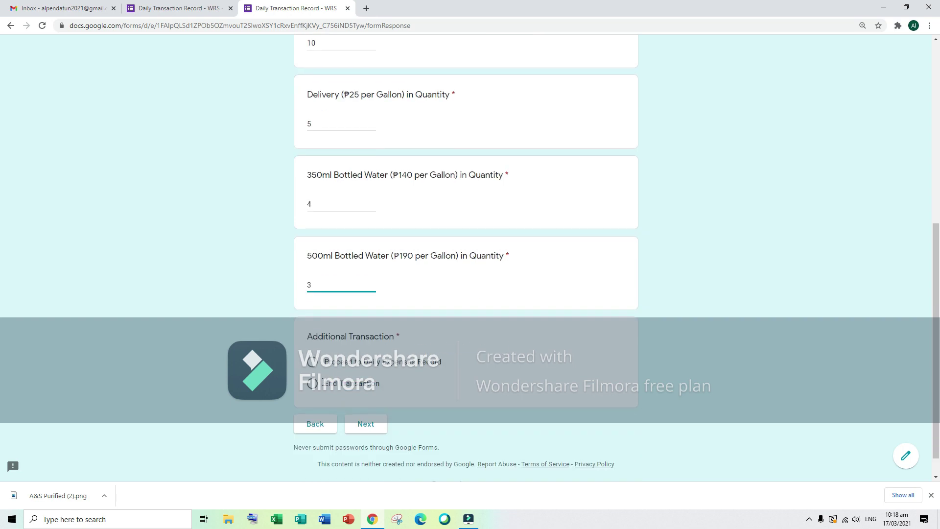
pyautogui.click(365, 424)
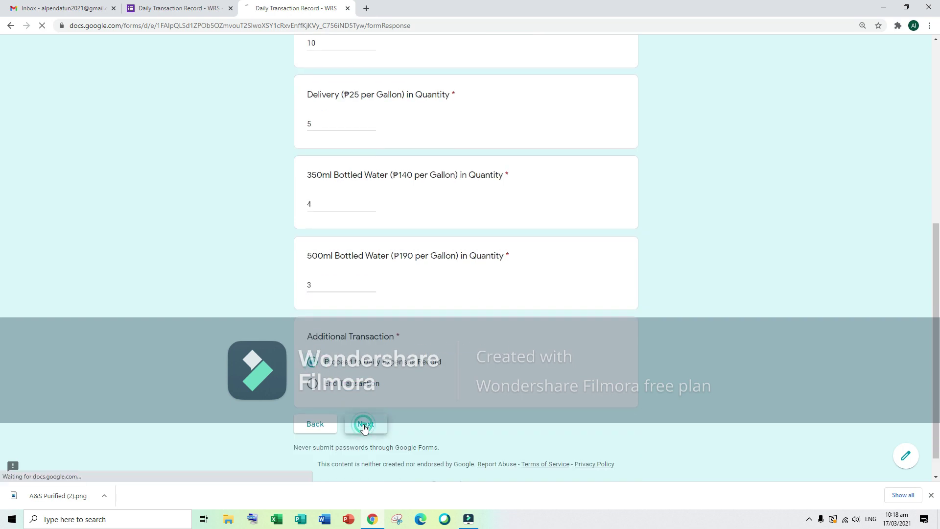
# - Submit the Daily Expenses Record with Supplier1, Product Supplies, "50 gallons and 2packs of bottles", amount 3500 and remark Cash
pyautogui.click(336, 289)
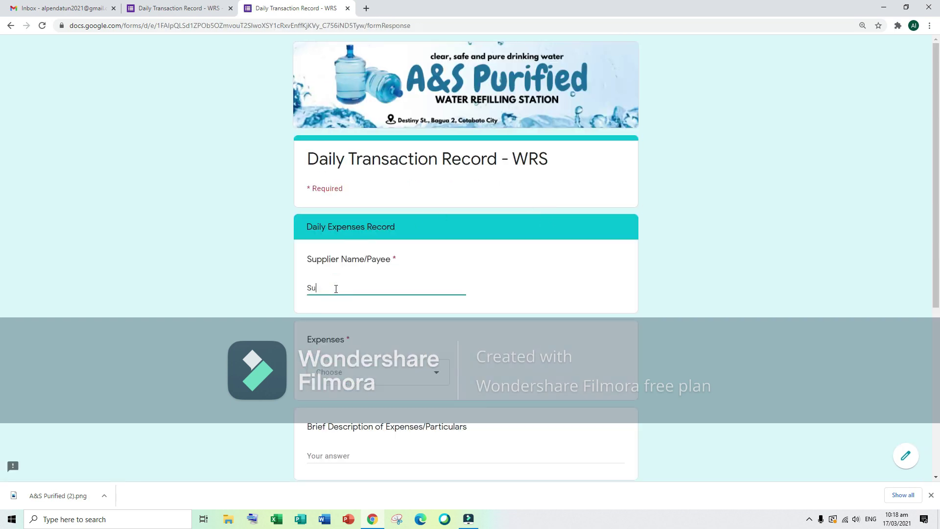
pyautogui.scroll(-3, 412, 360)
pyautogui.click(430, 224)
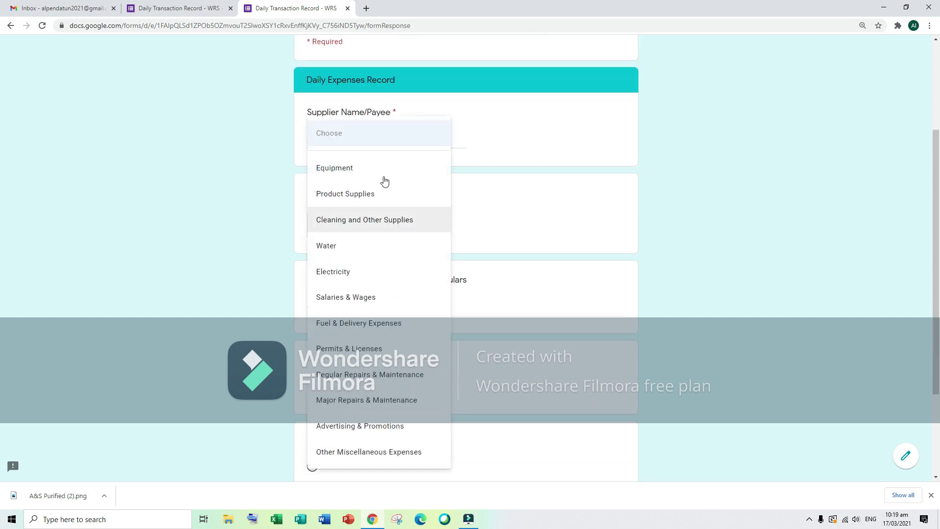
pyautogui.click(360, 196)
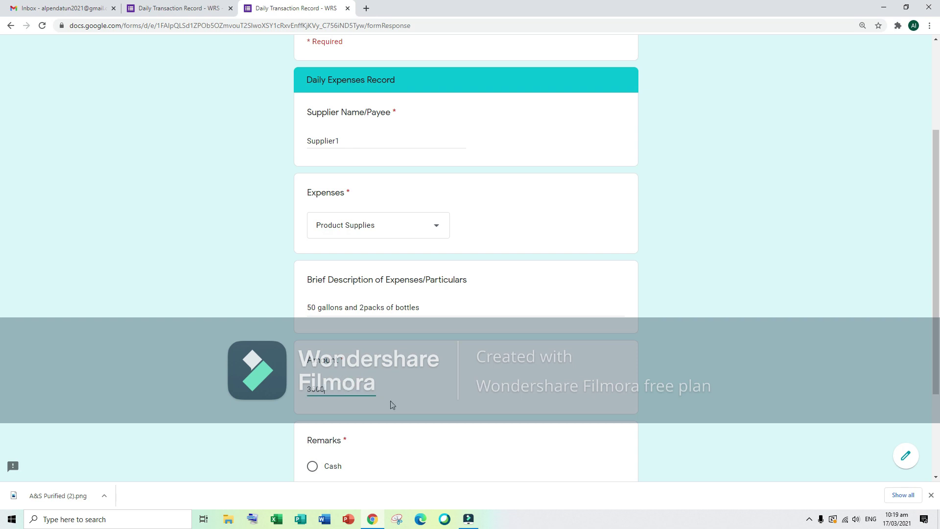
pyautogui.scroll(-3, 391, 405)
pyautogui.click(375, 397)
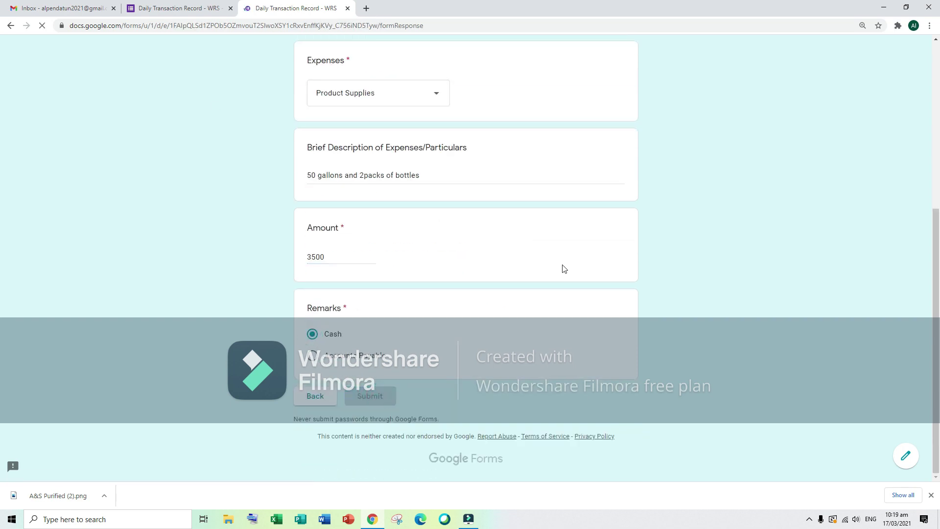
# - Return to the form editor and review the summary of the submitted sales and expenses responses
pyautogui.click(191, 10)
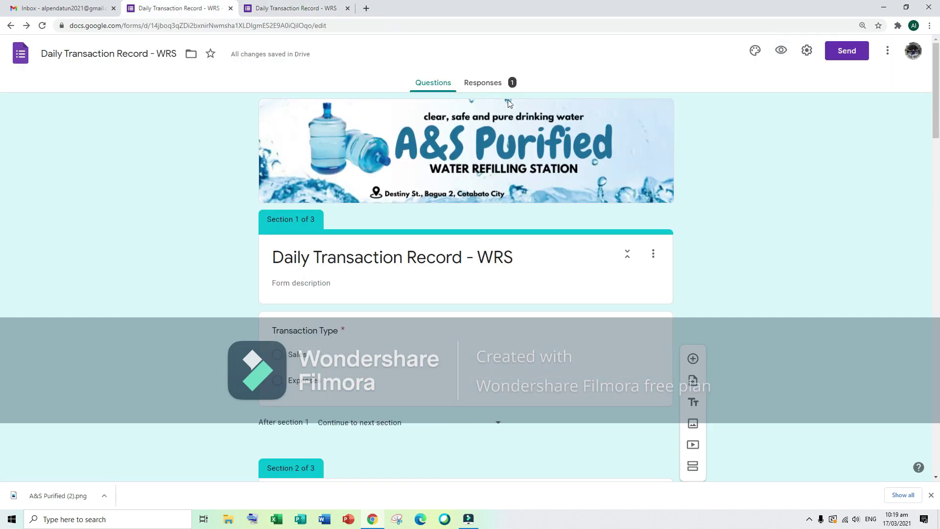
pyautogui.click(483, 82)
pyautogui.scroll(-5, 581, 302)
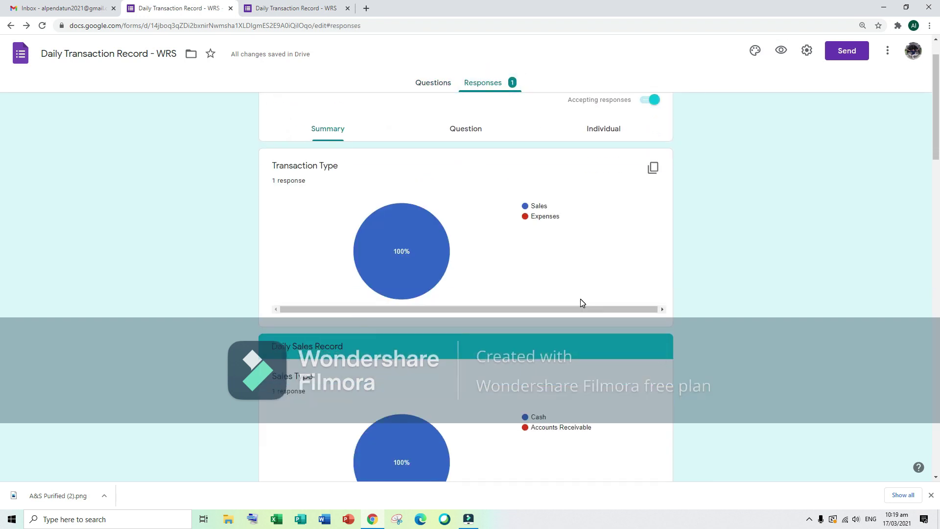
pyautogui.scroll(-20, 582, 307)
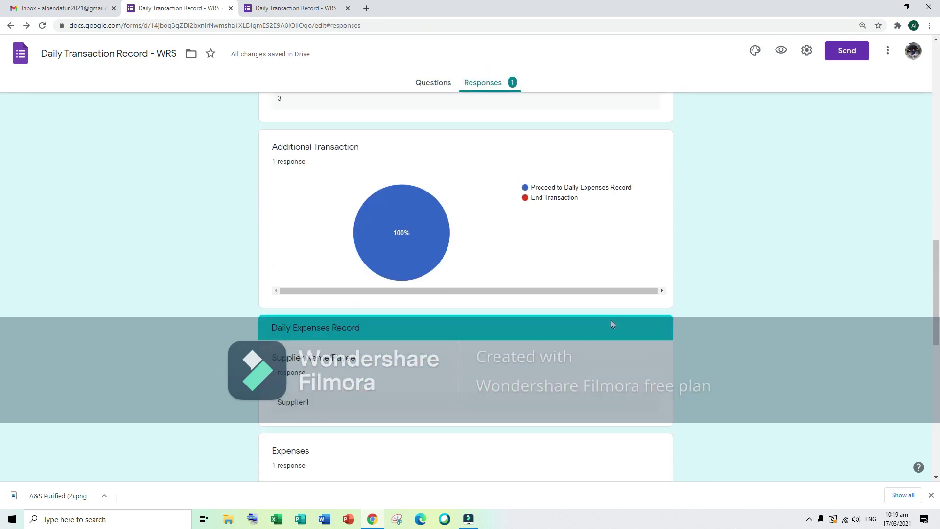
pyautogui.scroll(20, 742, 354)
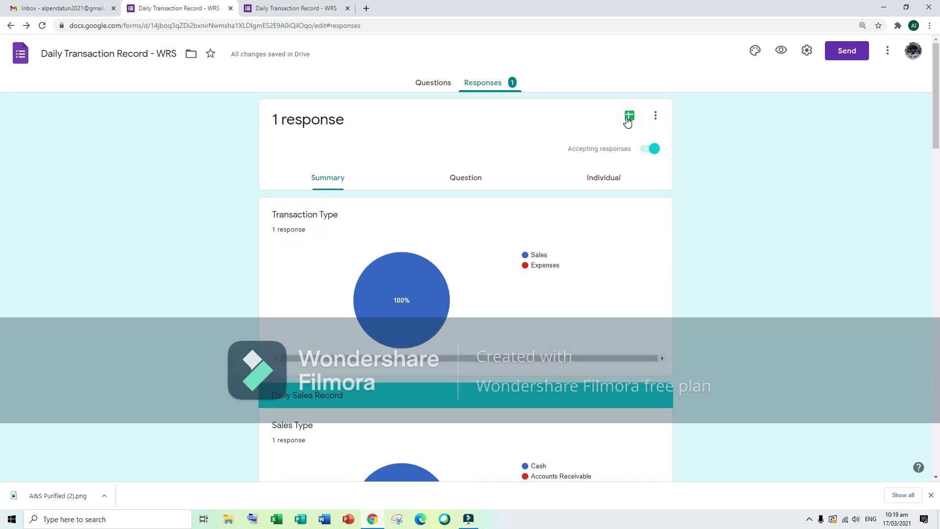
# - Create a new spreadsheet as the form's response destination and close the live form preview
pyautogui.click(632, 117)
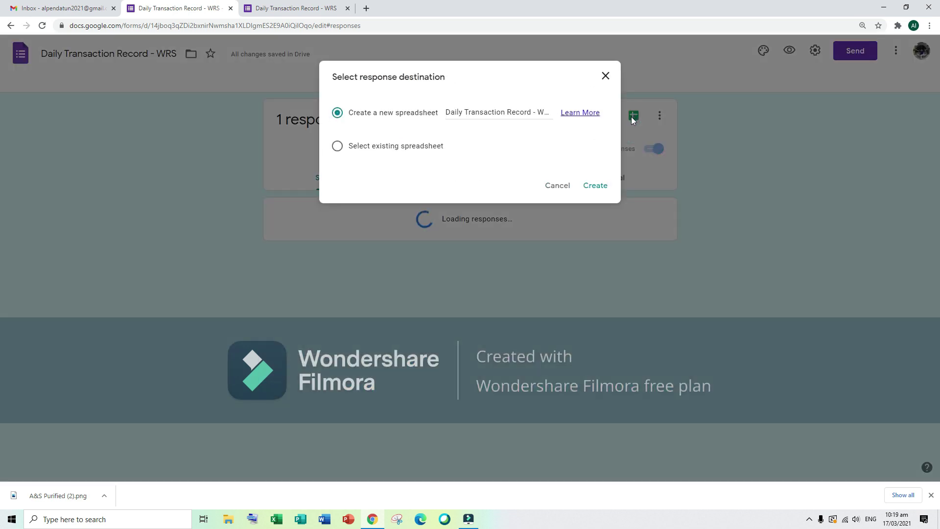
pyautogui.click(597, 187)
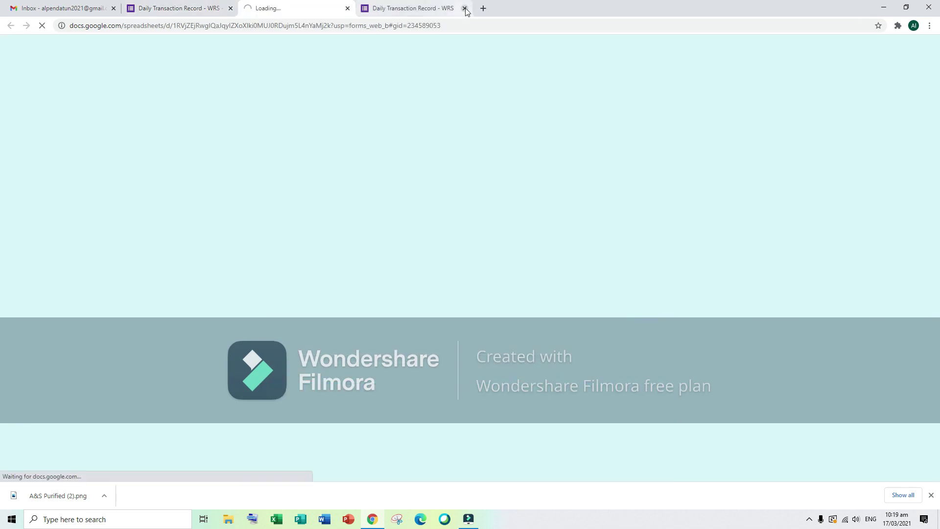
pyautogui.click(464, 8)
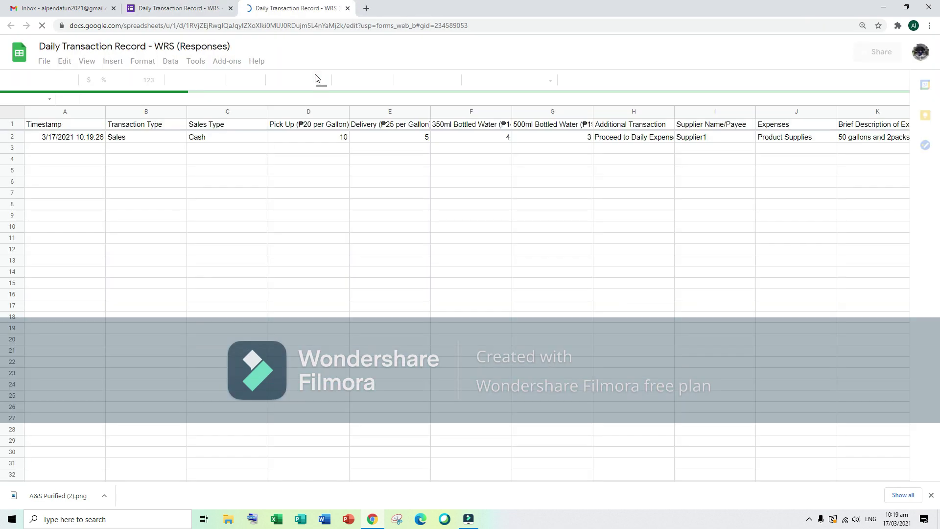
# - Rename the spreadsheet as "Daily Transaction Record - WRS" and its response sheet as "Responses"
pyautogui.click(223, 47)
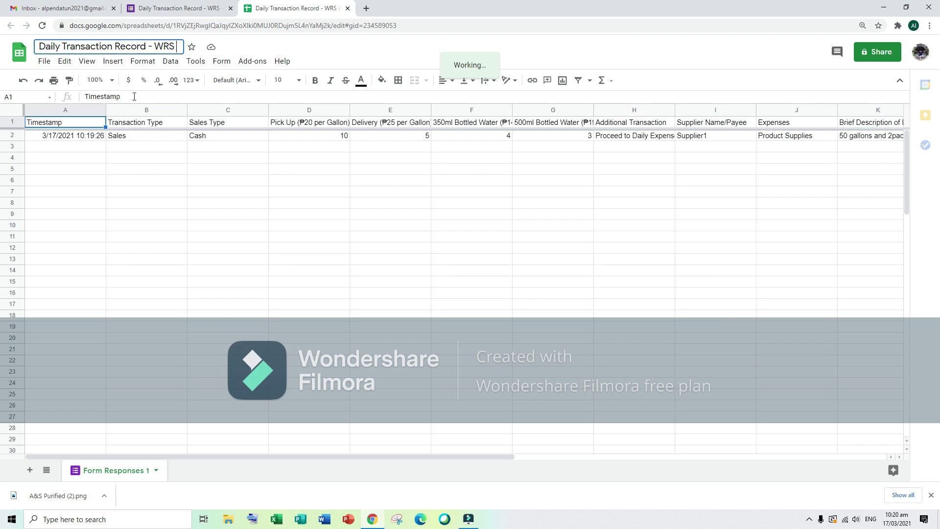
pyautogui.doubleClick(122, 471)
pyautogui.write('Responses')
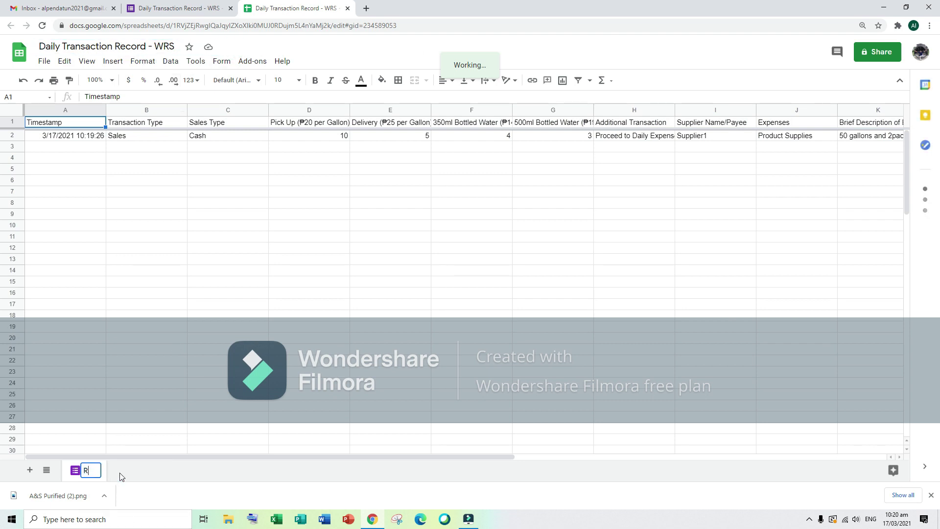
pyautogui.press('Return')
# - Format header row 1 with centered horizontal and middle vertical alignment, wrapped text and bold
pyautogui.click(12, 122)
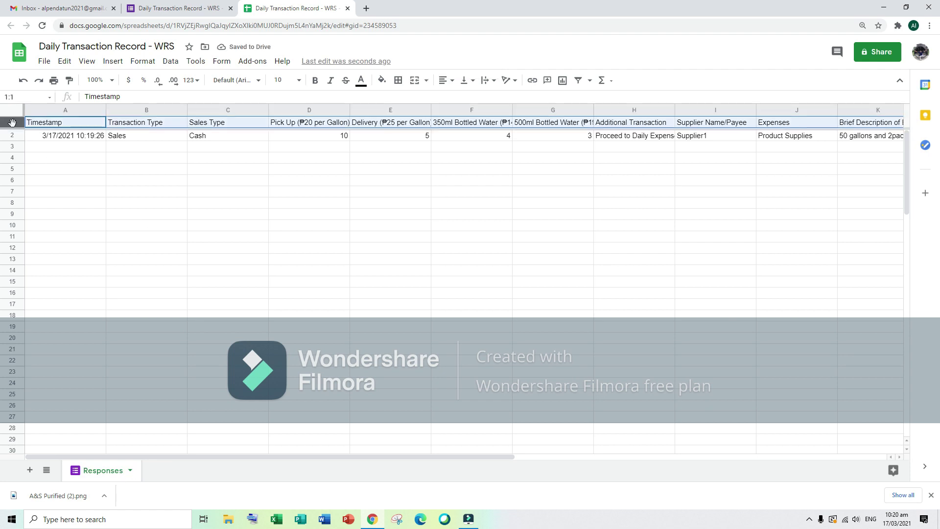
pyautogui.click(442, 80)
pyautogui.click(456, 96)
pyautogui.click(465, 79)
pyautogui.click(478, 97)
pyautogui.click(485, 80)
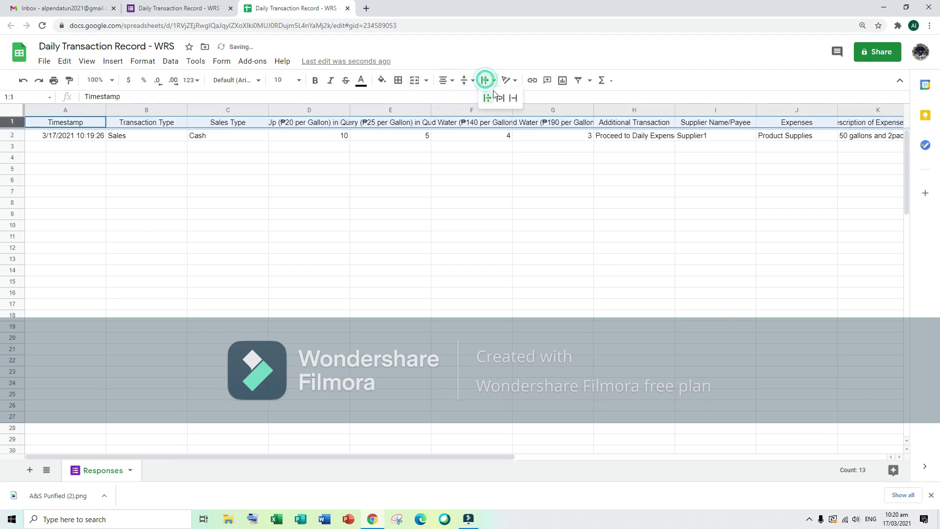
pyautogui.click(499, 97)
pyautogui.hotkey('ctrl', 'b')
pyautogui.click(151, 178)
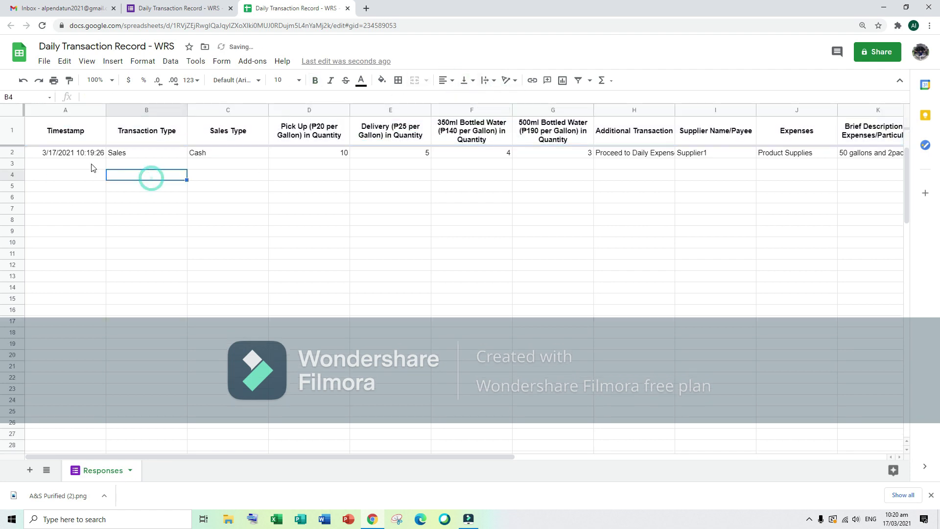
pyautogui.click(440, 157)
pyautogui.moveTo(509, 456); pyautogui.dragTo(357, 456)
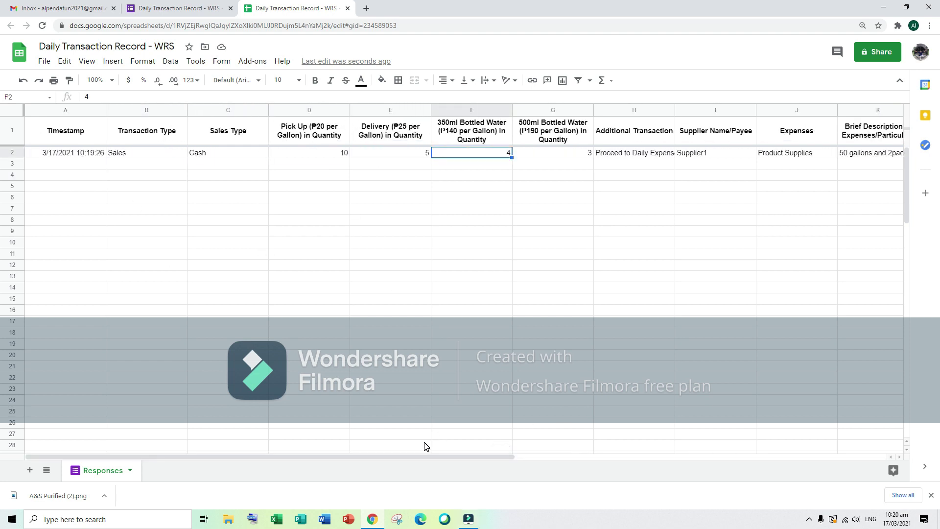